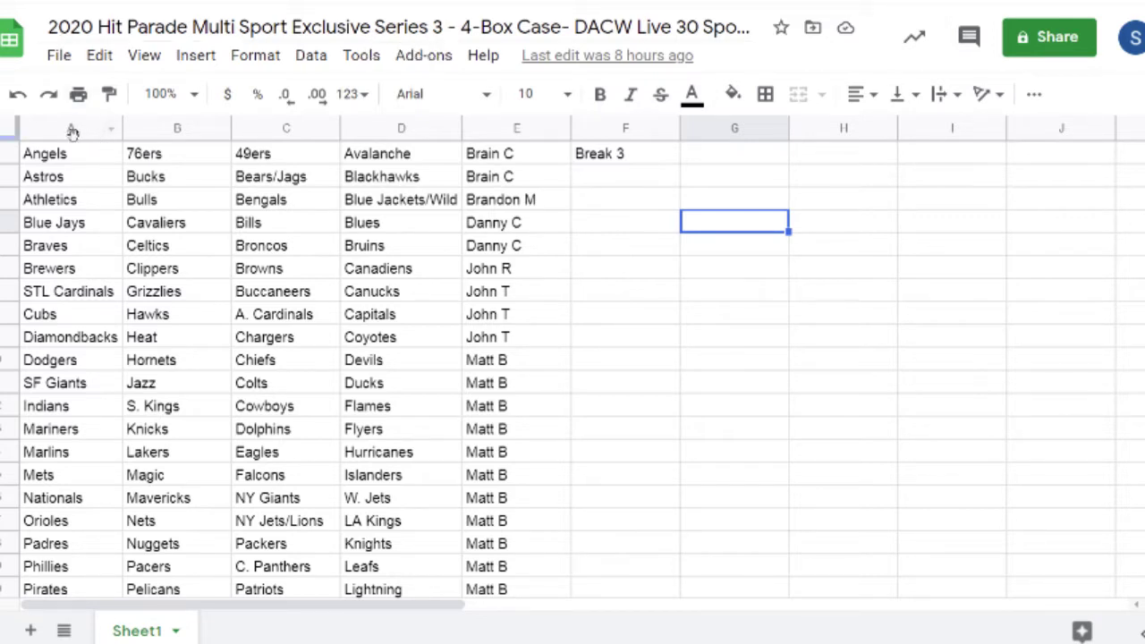
# Step: Select column A's MLB team names and copy them
pyautogui.click(72, 129)
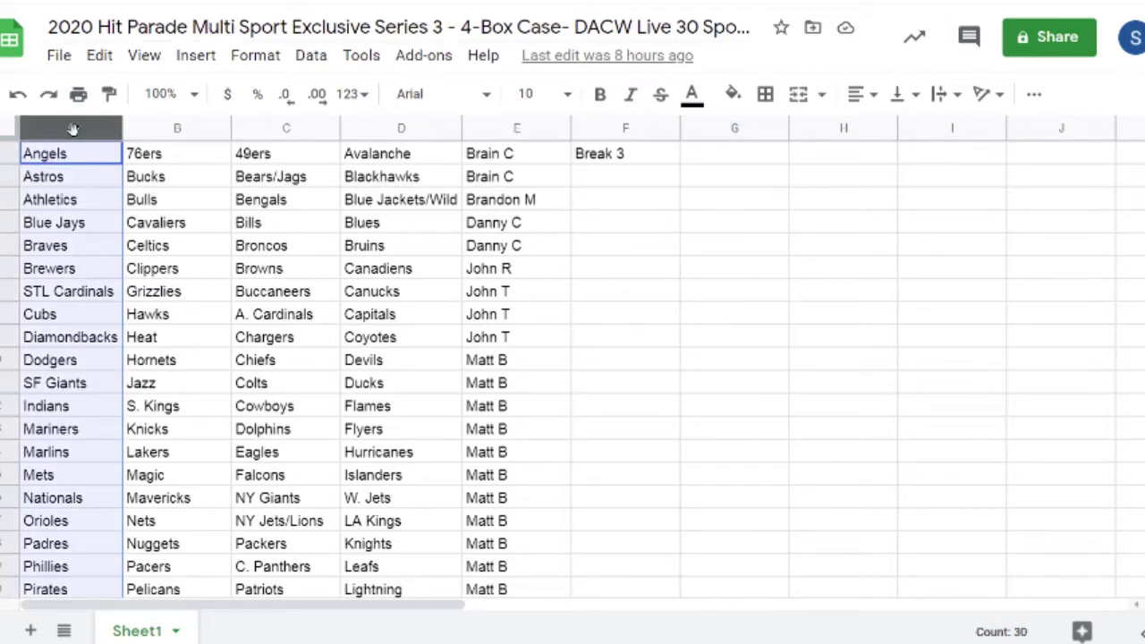
pyautogui.hotkey('ctrl', 'c')
# Step: Roll two dice on Random.org, then paste the MLB teams into the List Randomizer and shuffle them
pyautogui.hotkey('ctrl', 'Tab')
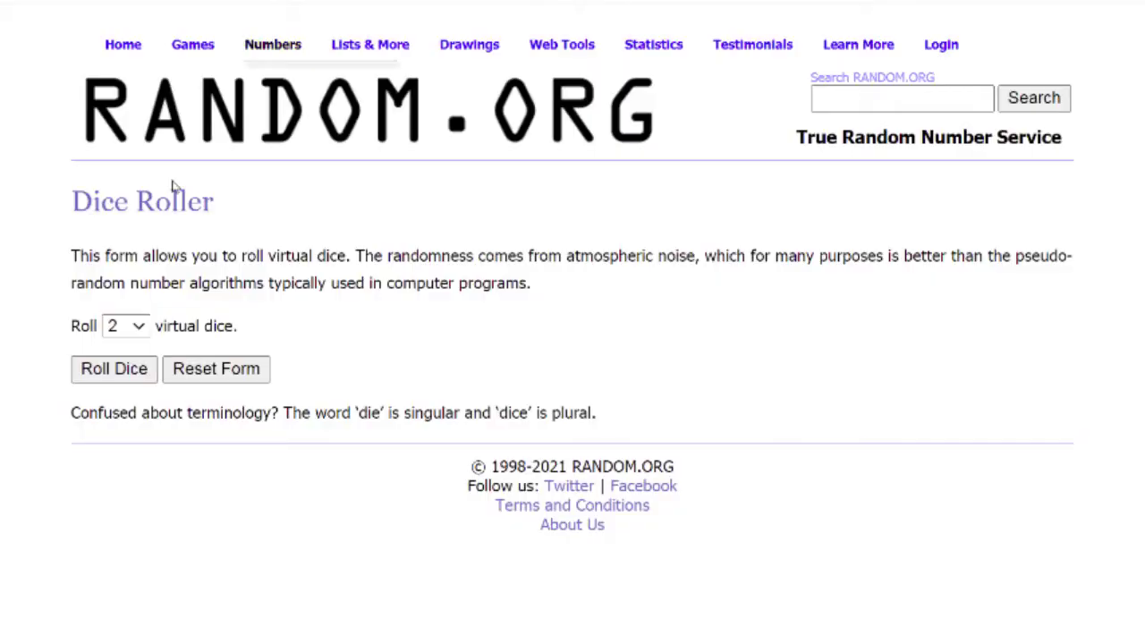
pyautogui.click(116, 378)
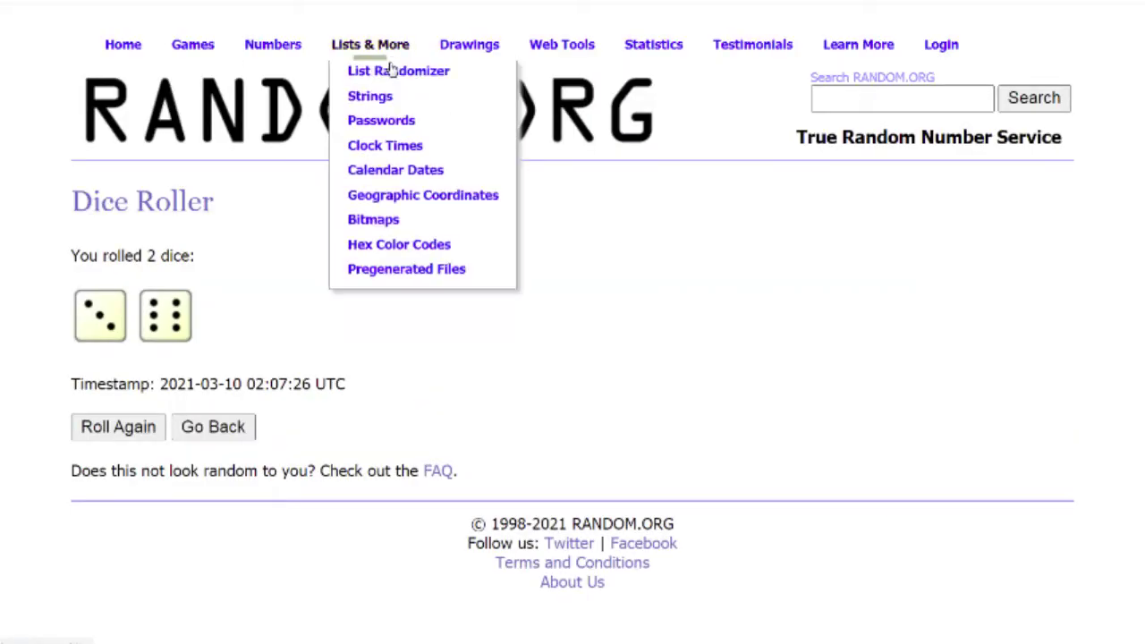
pyautogui.click(380, 72)
pyautogui.click(145, 482)
pyautogui.hotkey('ctrl', 'v')
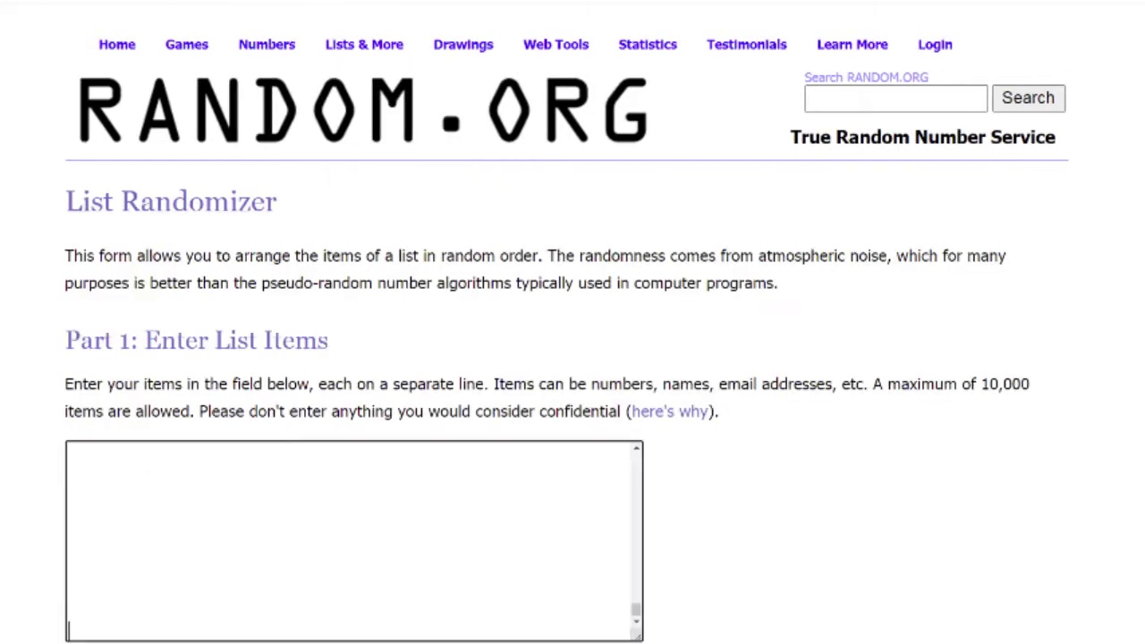
pyautogui.scroll(-3, 92, 544)
pyautogui.click(103, 502)
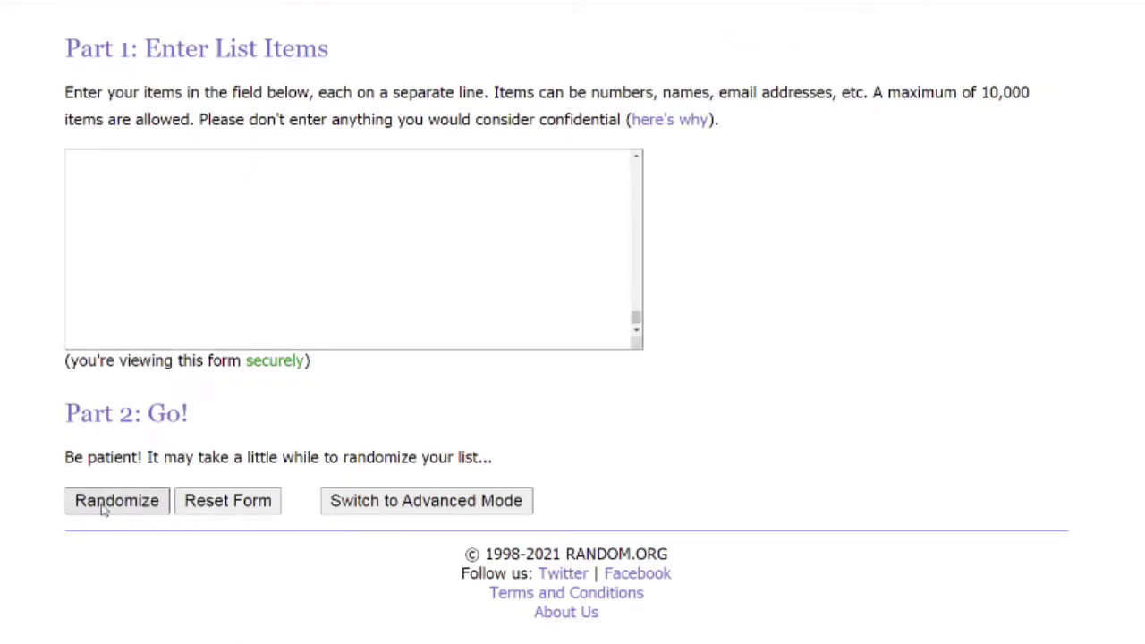
# Step: Reshuffle the MLB team list eight more times, for nine shuffles in total
pyautogui.scroll(-5, 102, 508)
pyautogui.click(100, 503)
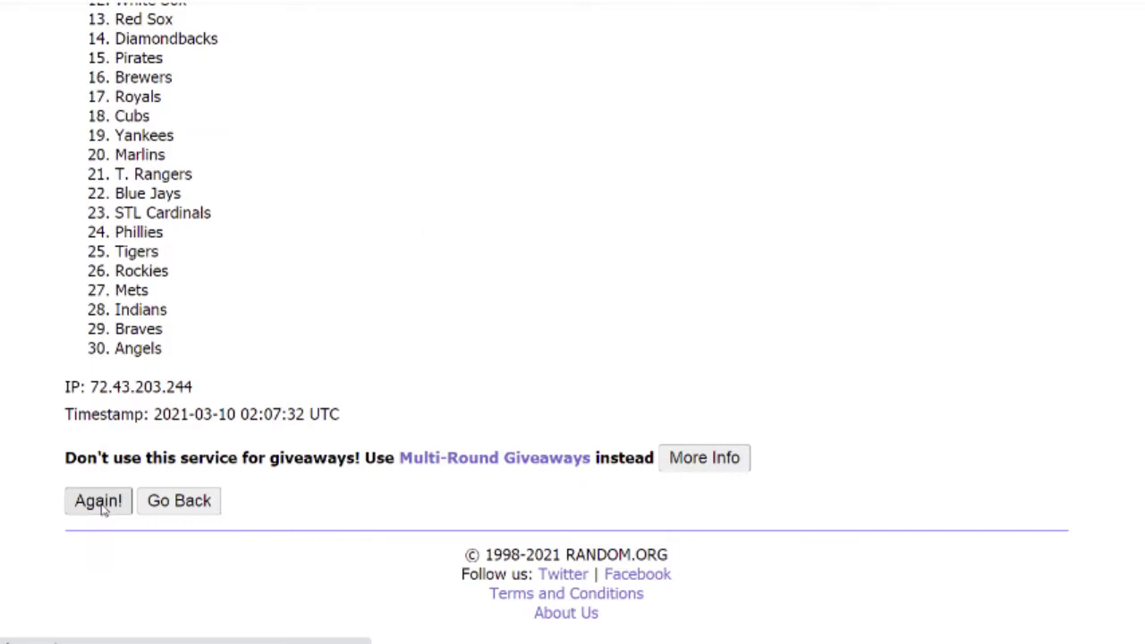
pyautogui.click(100, 503)
pyautogui.scroll(-5, 103, 508)
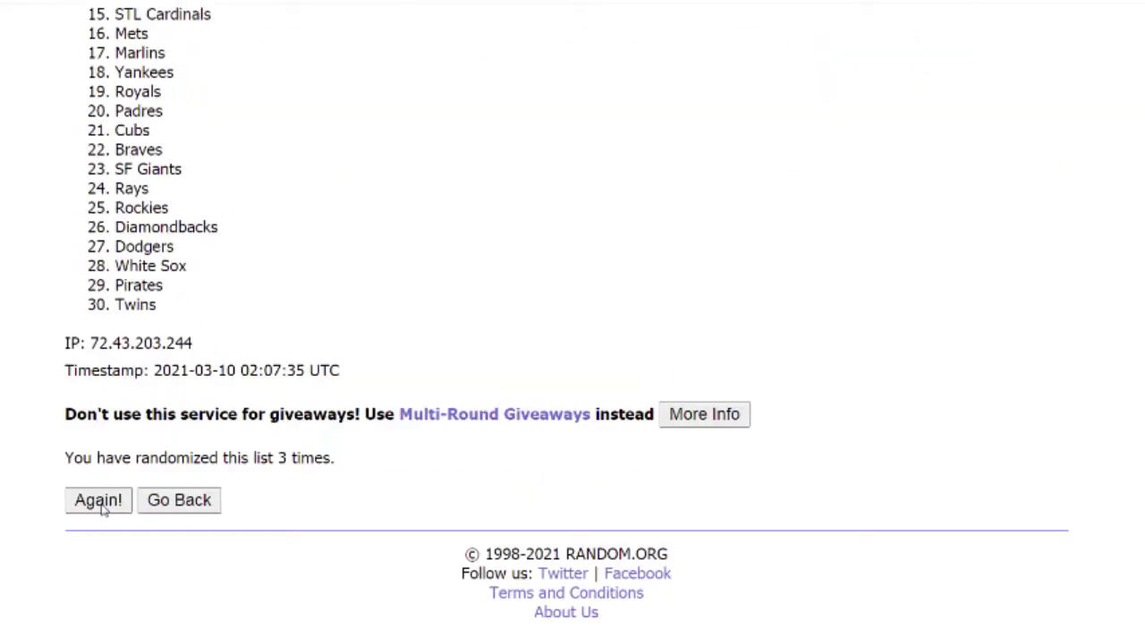
pyautogui.click(100, 502)
pyautogui.scroll(-5, 103, 508)
pyautogui.click(100, 503)
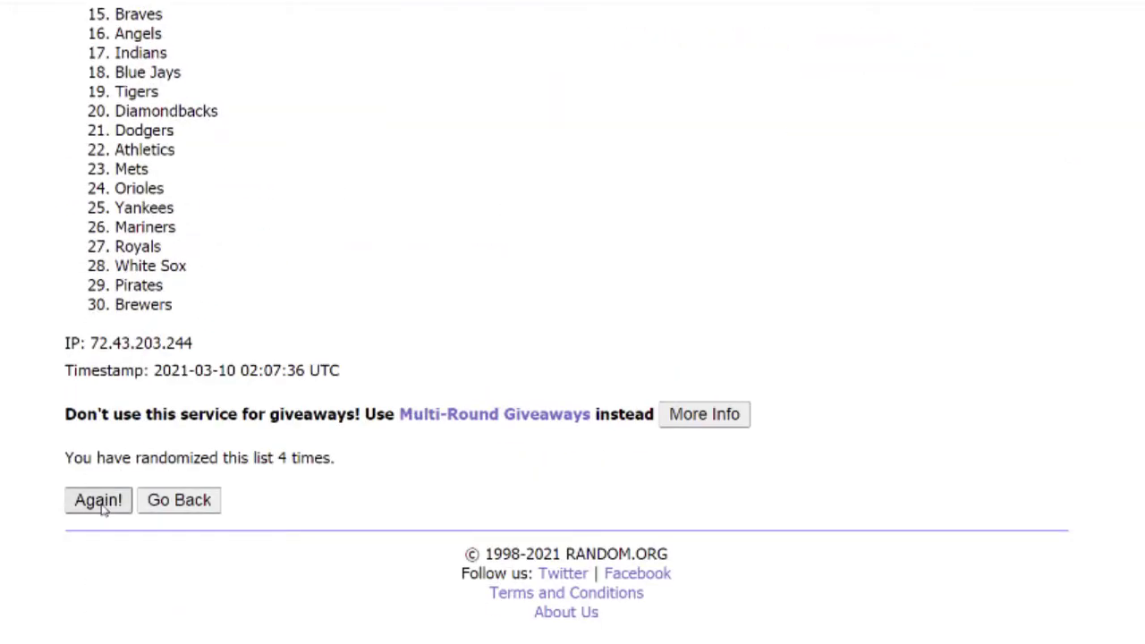
pyautogui.click(100, 503)
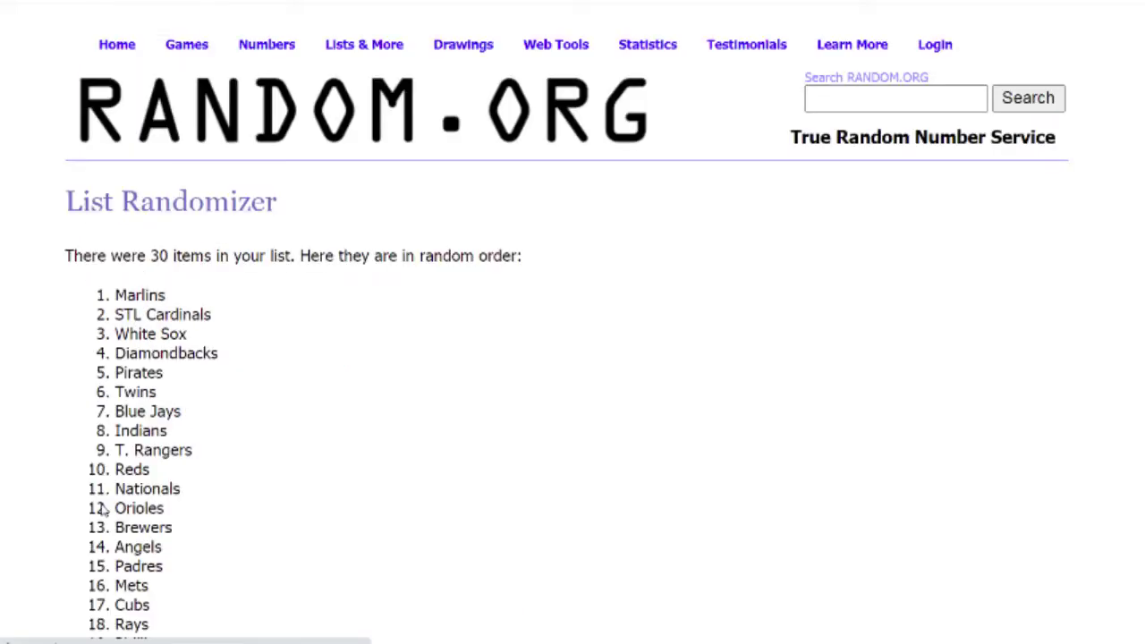
pyautogui.scroll(-5, 100, 505)
pyautogui.click(100, 503)
pyautogui.scroll(-5, 103, 508)
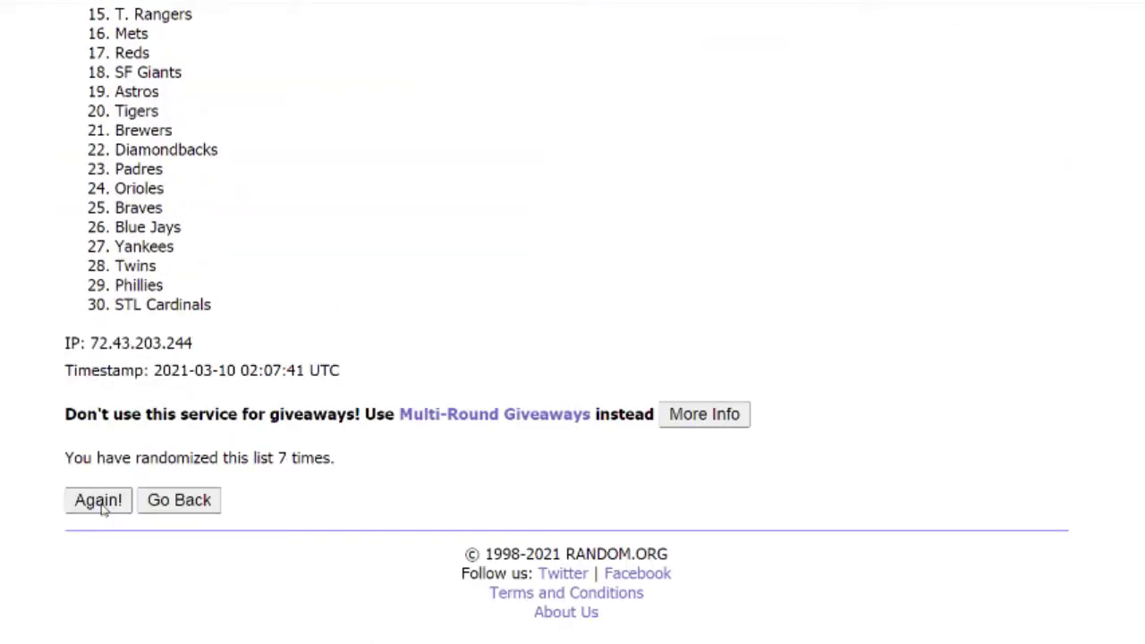
pyautogui.click(100, 503)
pyautogui.scroll(-5, 103, 508)
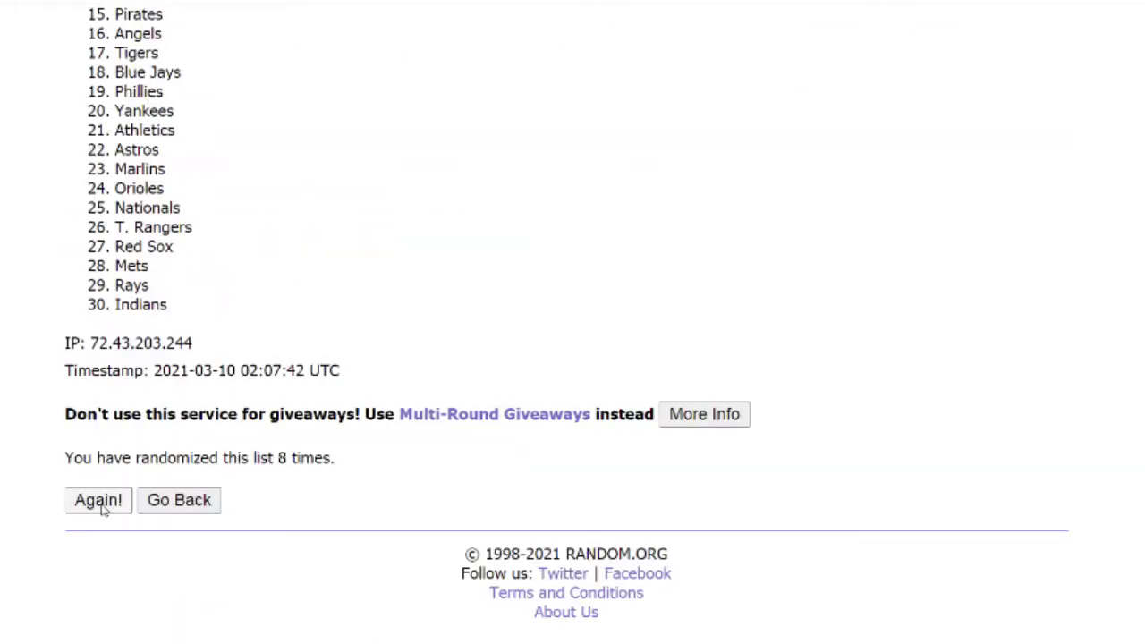
pyautogui.click(100, 503)
# Step: Put the final shuffled MLB order into sheet column G
pyautogui.moveTo(116, 291); pyautogui.dragTo(165, 412)
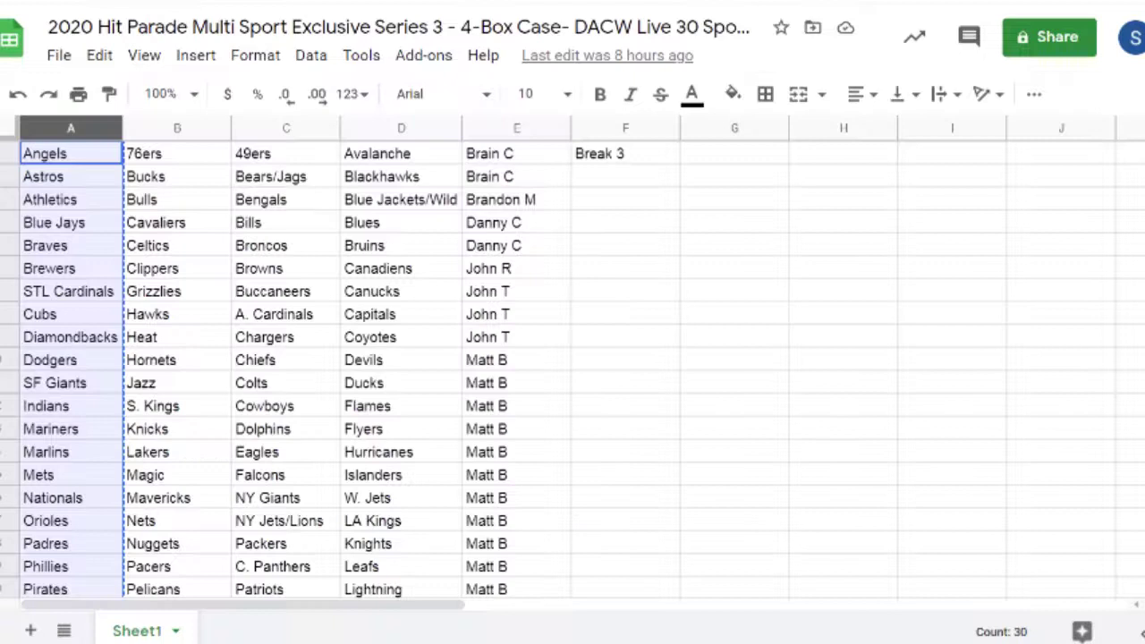
pyautogui.click(703, 127)
pyautogui.hotkey('ctrl', 'v')
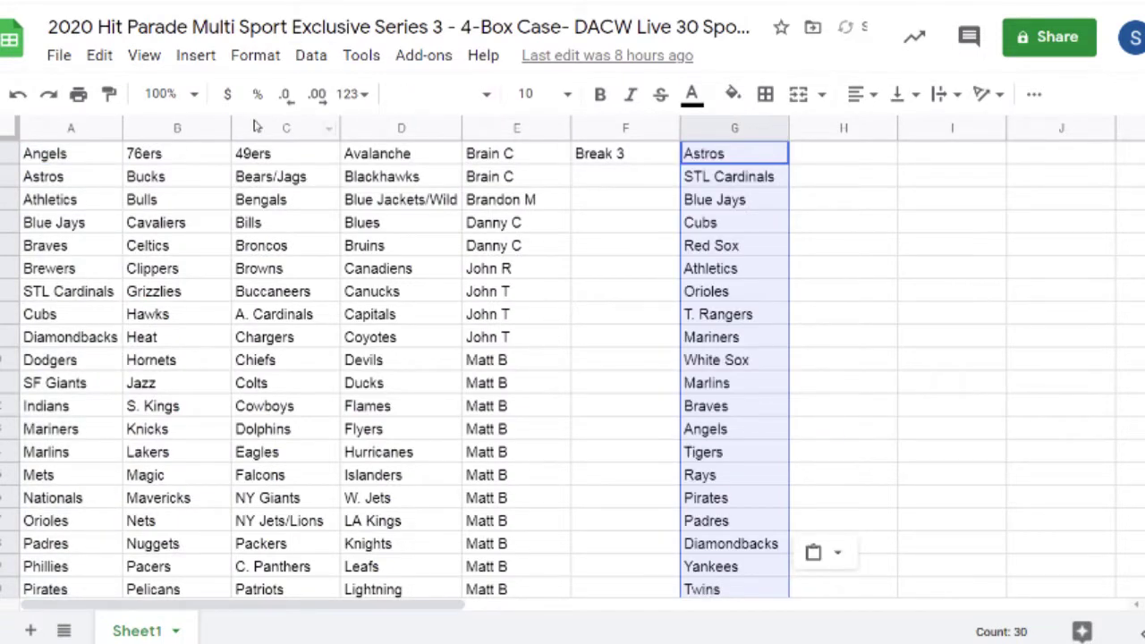
# Step: Copy the NBA team names from column B
pyautogui.click(165, 132)
pyautogui.hotkey('ctrl', 'c')
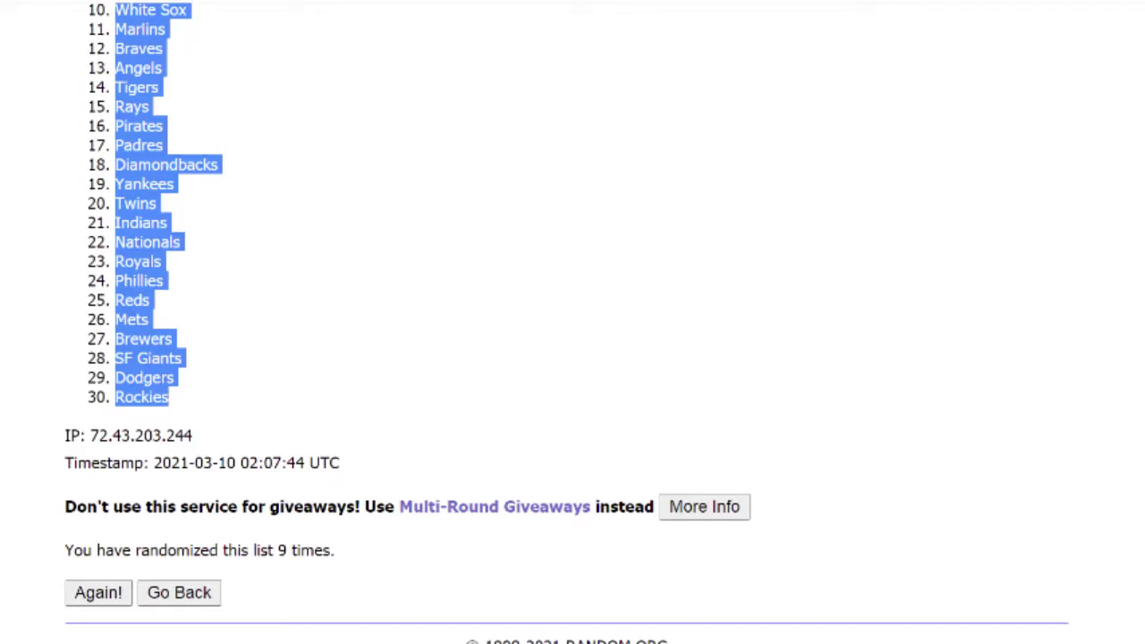
pyautogui.scroll(5, 254, 284)
# Step: Roll two dice, then shuffle the NBA team list three times in the List Randomizer
pyautogui.moveTo(186, 43)
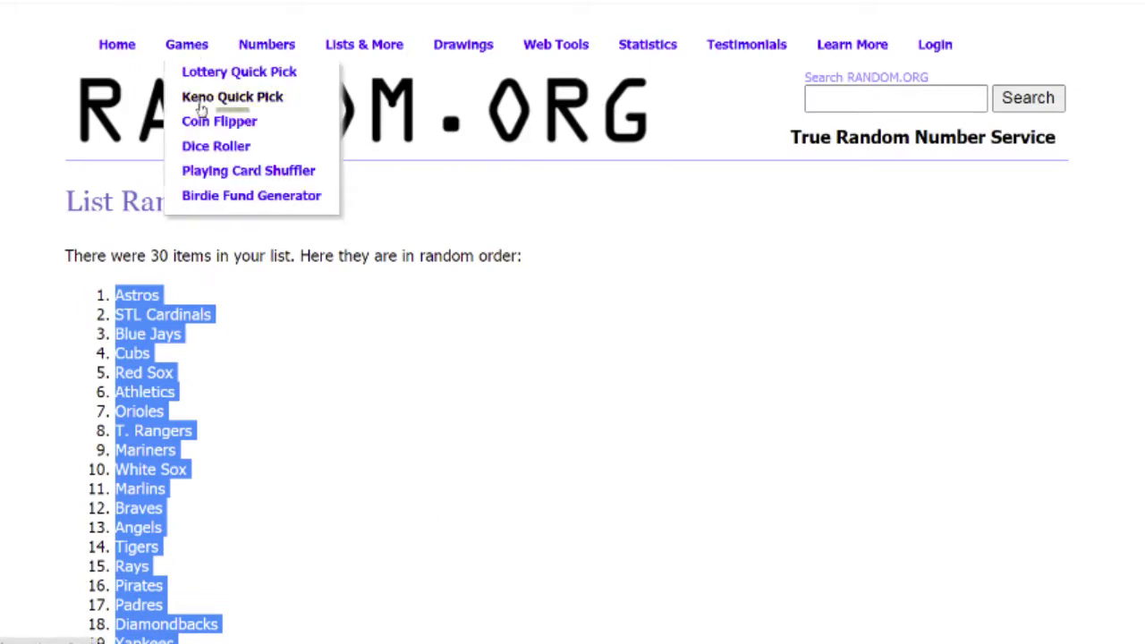
pyautogui.click(215, 148)
pyautogui.click(148, 379)
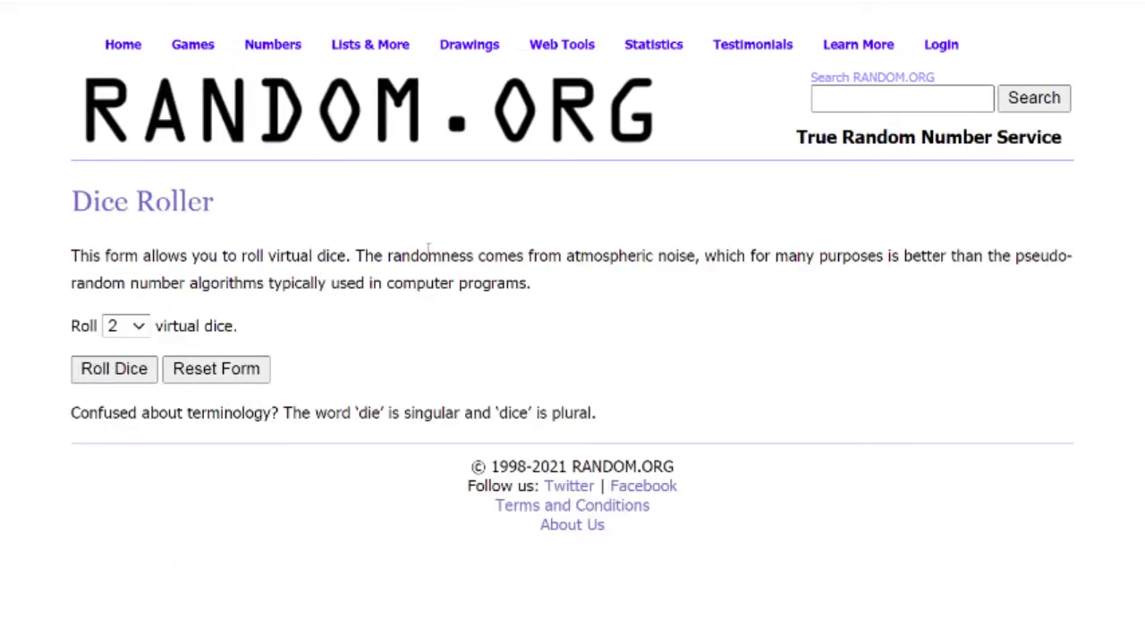
pyautogui.moveTo(369, 44)
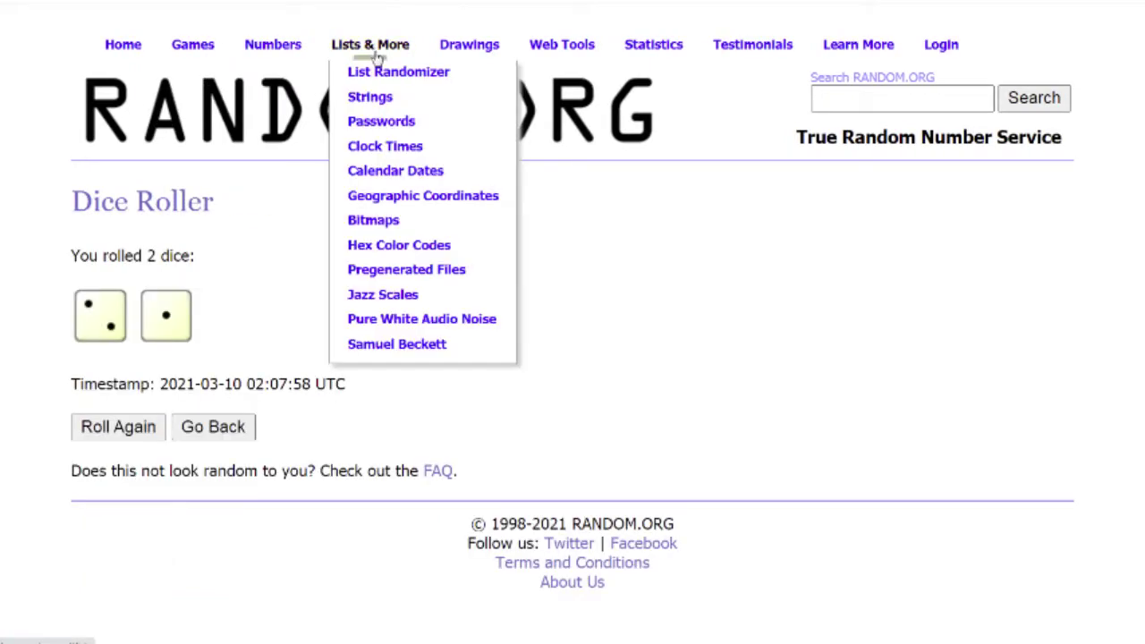
pyautogui.click(374, 79)
pyautogui.scroll(-3, 188, 534)
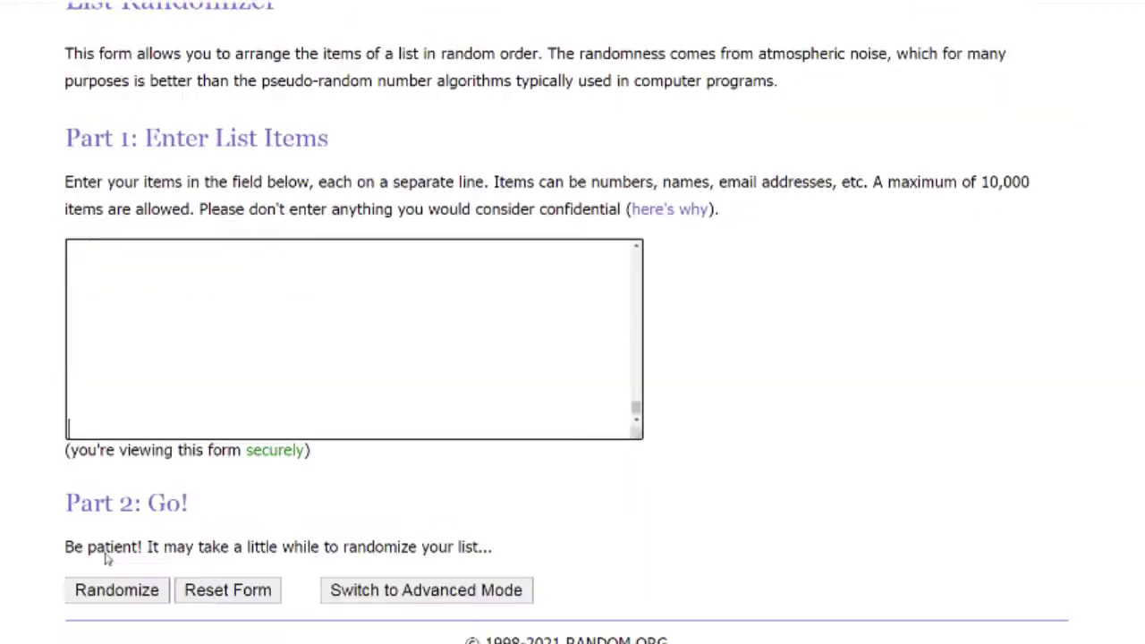
pyautogui.click(113, 512)
pyautogui.scroll(-5, 102, 518)
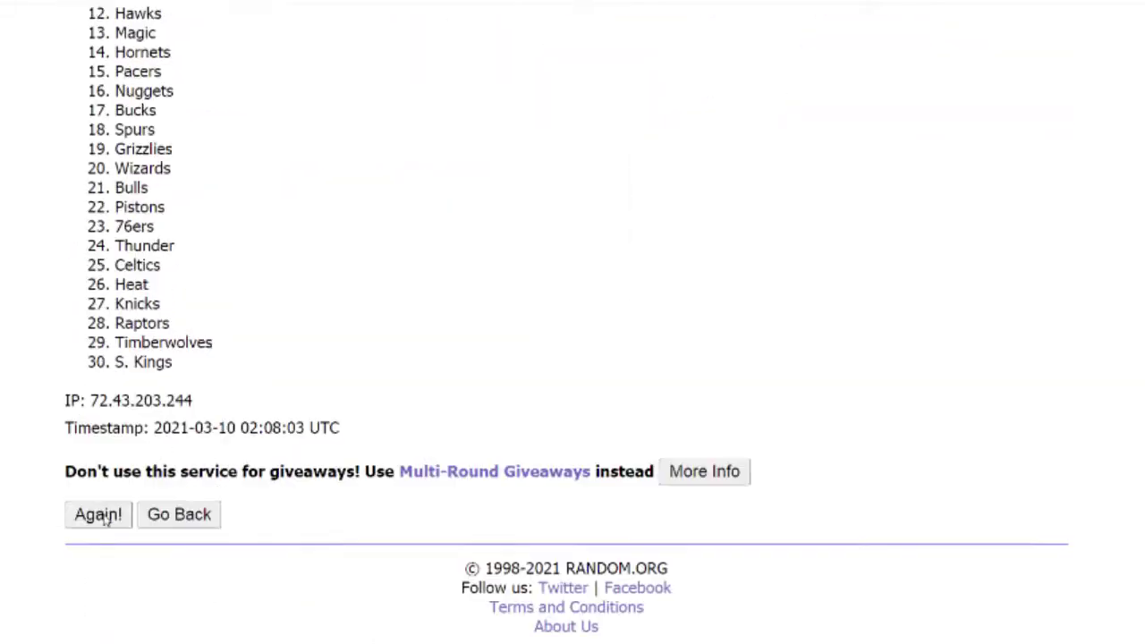
pyautogui.click(100, 512)
pyautogui.scroll(-5, 102, 508)
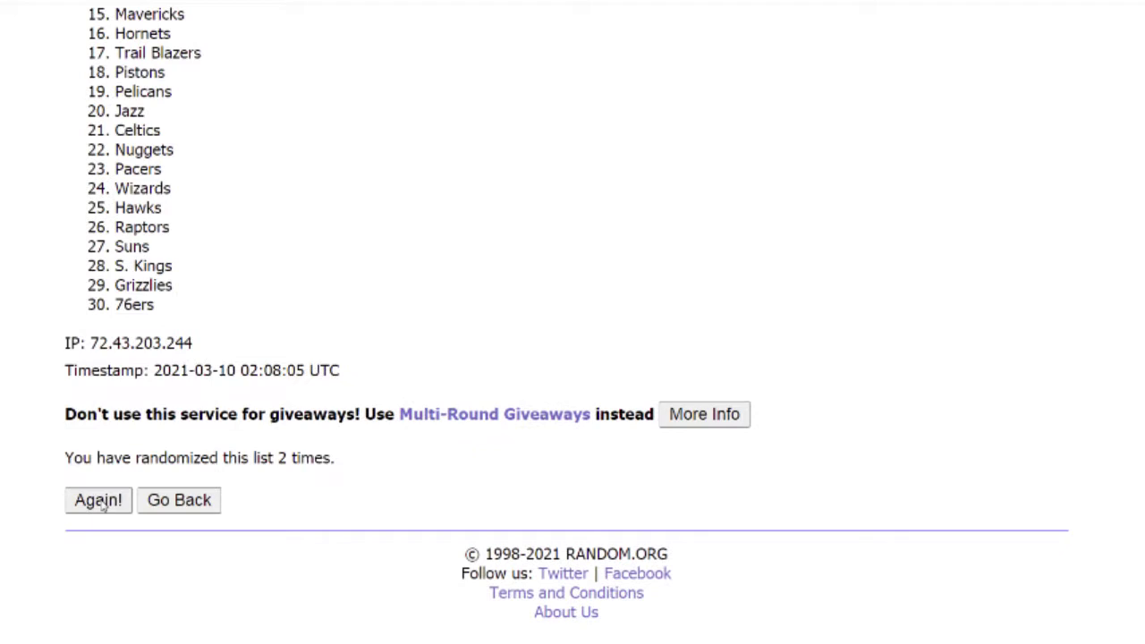
pyautogui.click(98, 569)
# Step: Paste the final NBA order into column H and select the NFL teams in column C
pyautogui.moveTo(115, 297); pyautogui.dragTo(159, 304)
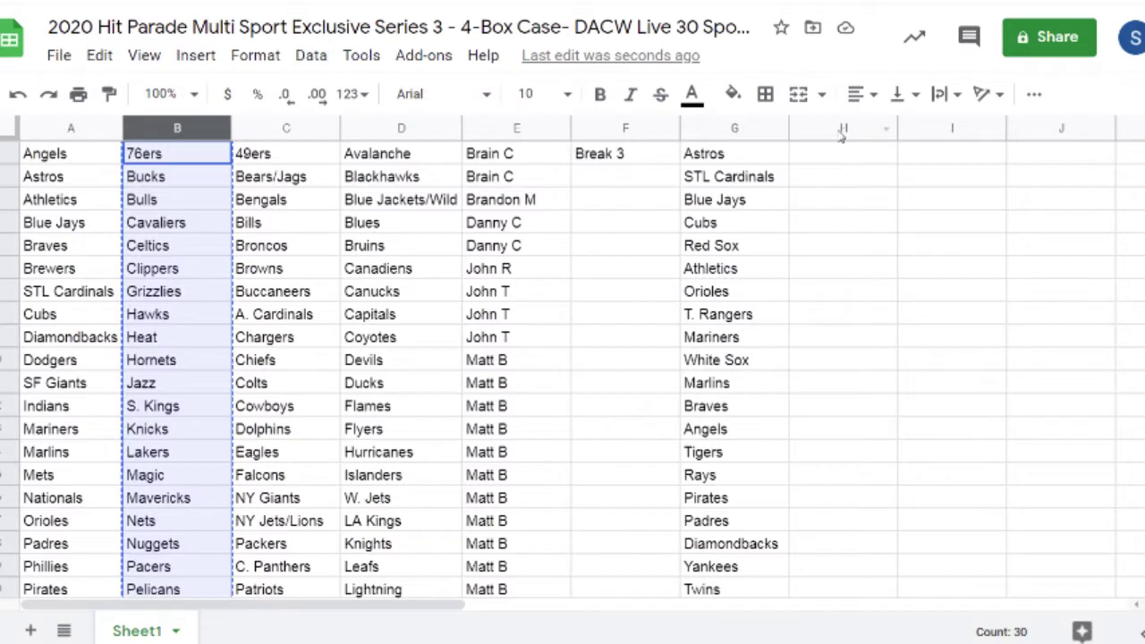
pyautogui.click(842, 127)
pyautogui.hotkey('ctrl', 'v')
pyautogui.click(329, 128)
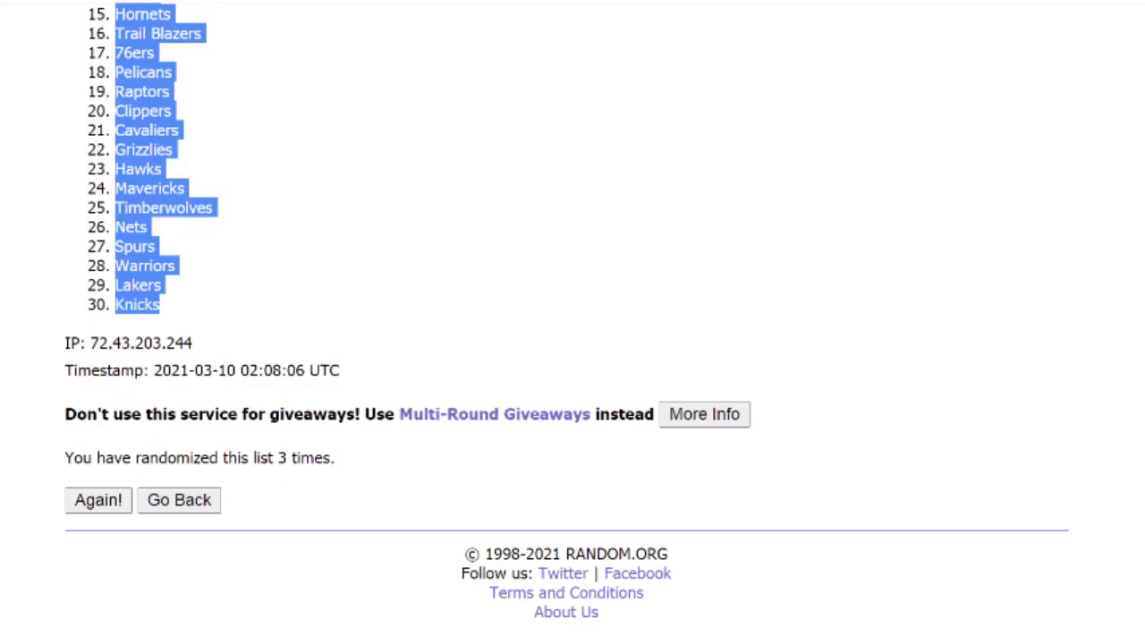
# Step: Roll two dice on Random.org's Dice Roller
pyautogui.scroll(5, 278, 256)
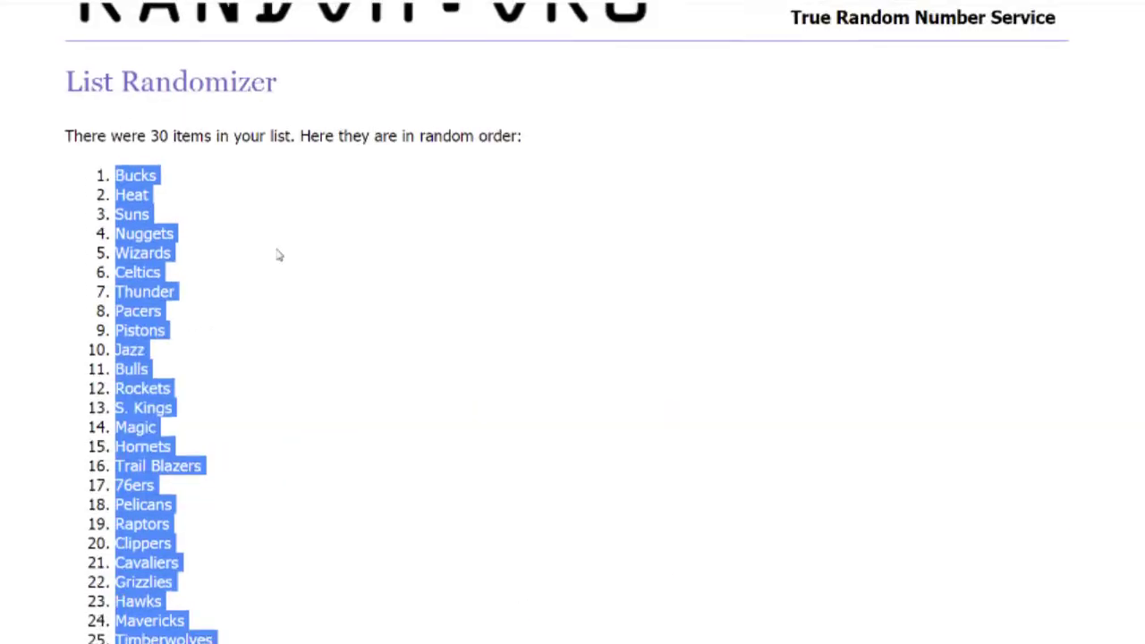
pyautogui.scroll(2, 278, 256)
pyautogui.moveTo(186, 44)
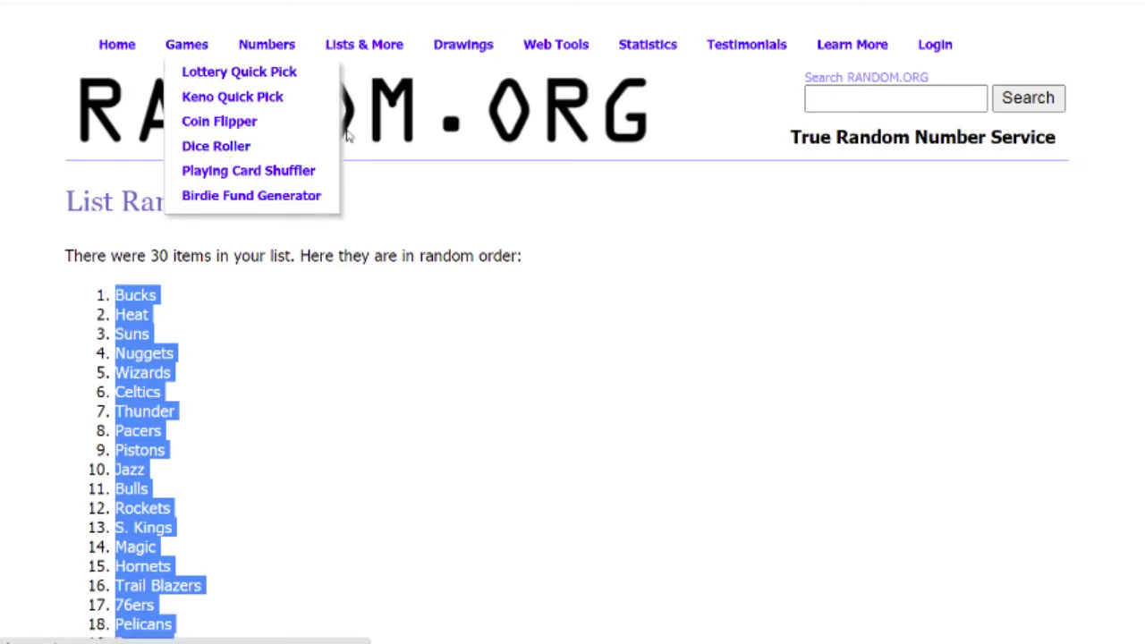
pyautogui.click(114, 366)
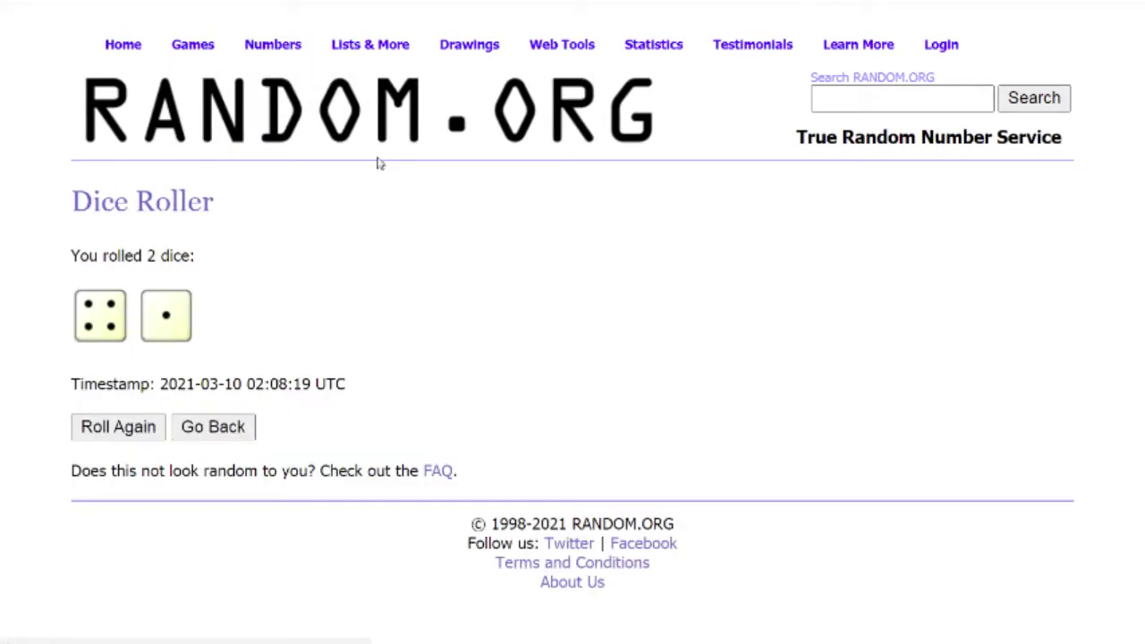
# Step: Shuffle the 30 NFL teams five times in the List Randomizer
pyautogui.moveTo(332, 45)
pyautogui.click(374, 71)
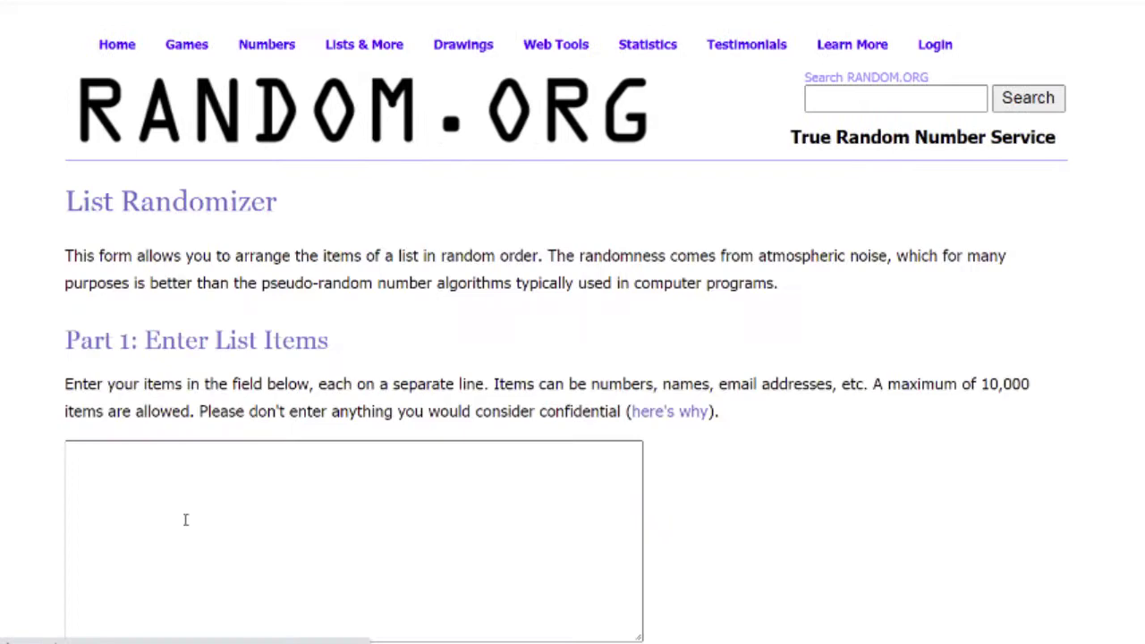
pyautogui.scroll(-3, 185, 520)
pyautogui.click(119, 499)
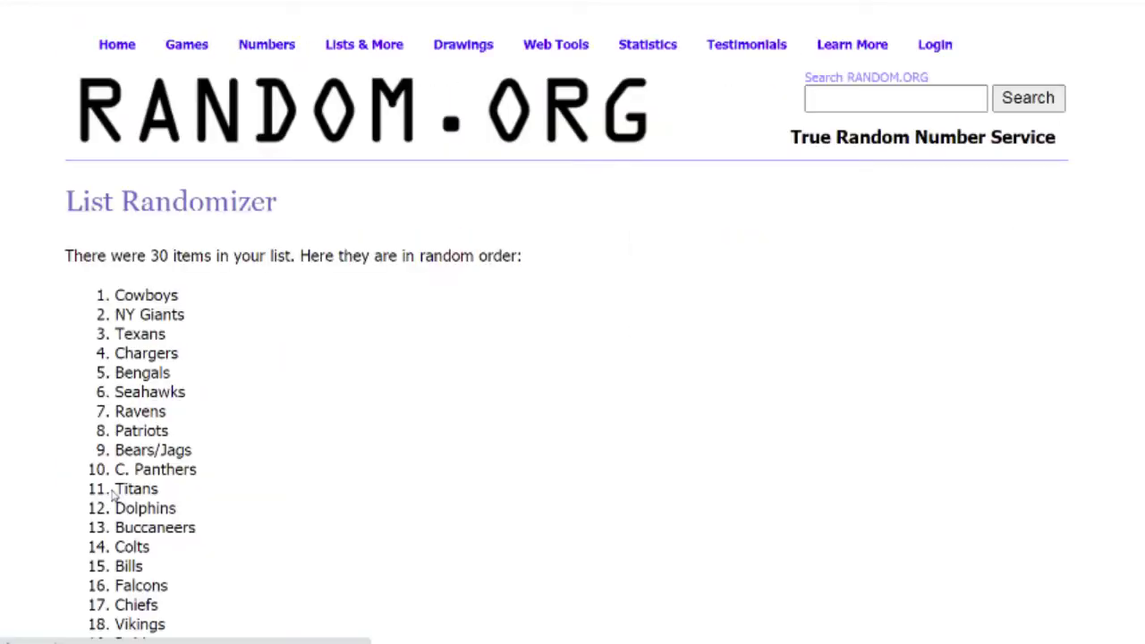
pyautogui.scroll(-5, 115, 499)
pyautogui.click(114, 503)
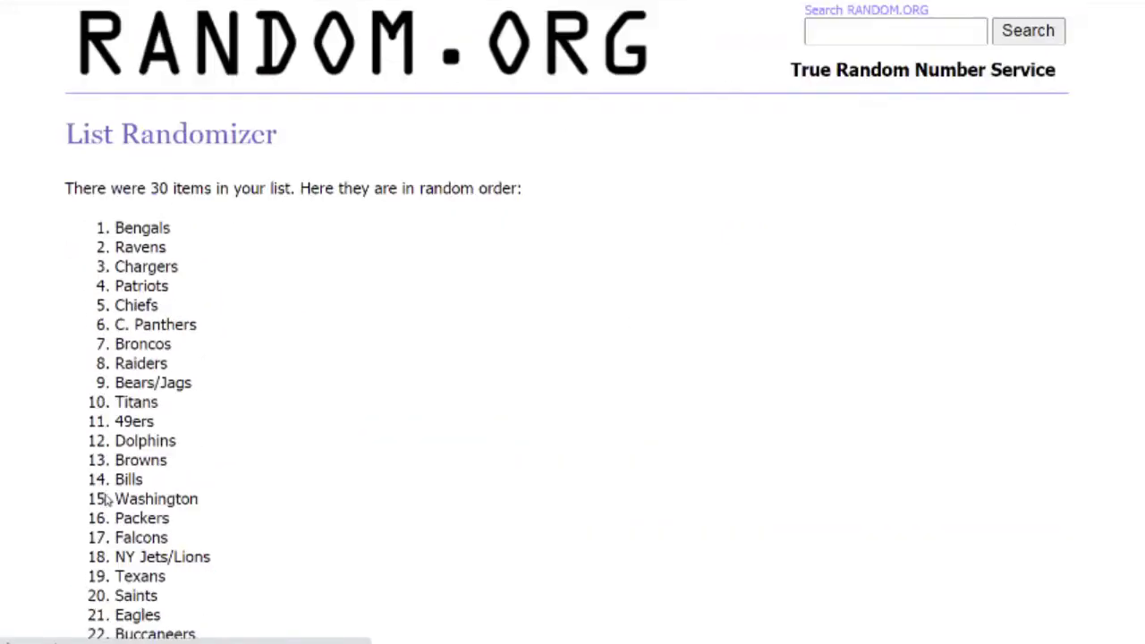
pyautogui.scroll(-5, 106, 501)
pyautogui.click(97, 499)
pyautogui.scroll(-5, 106, 499)
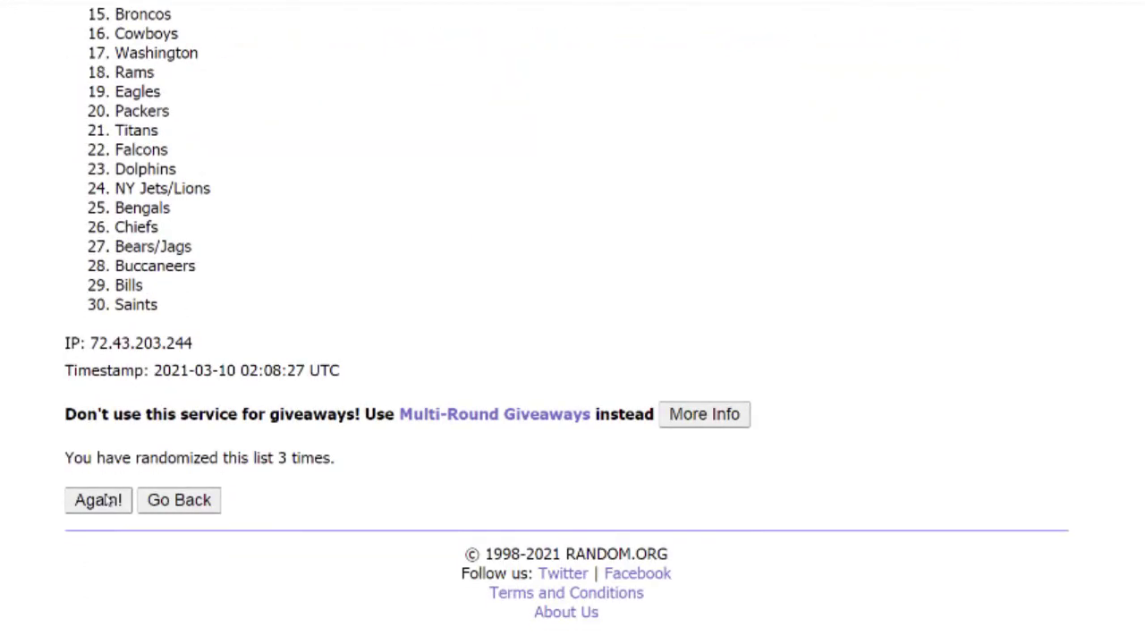
pyautogui.click(105, 501)
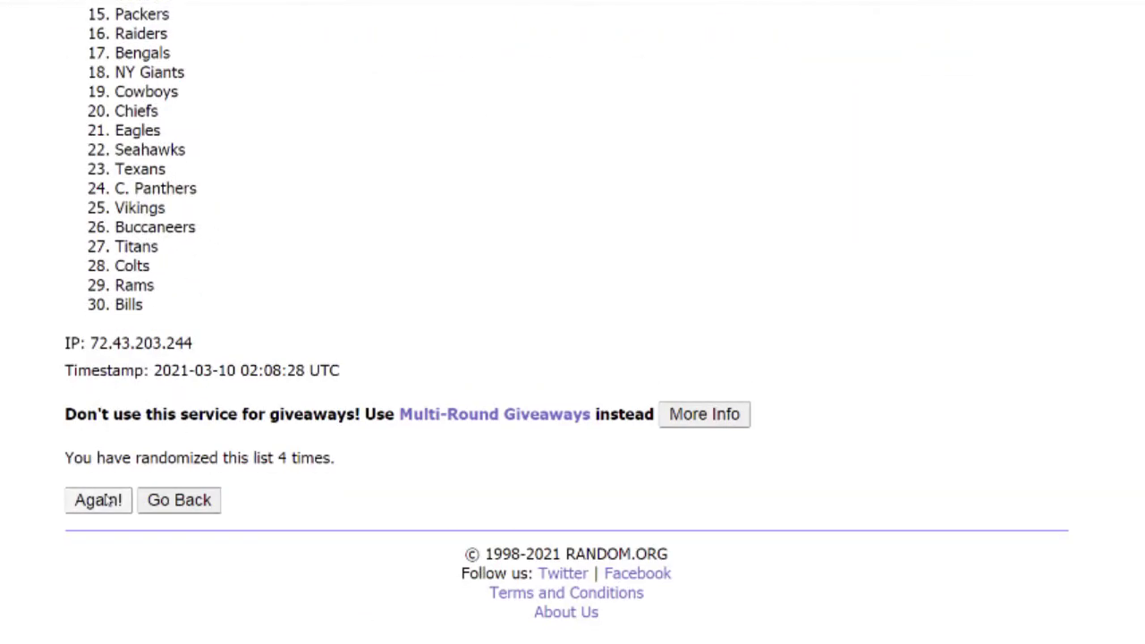
pyautogui.click(106, 501)
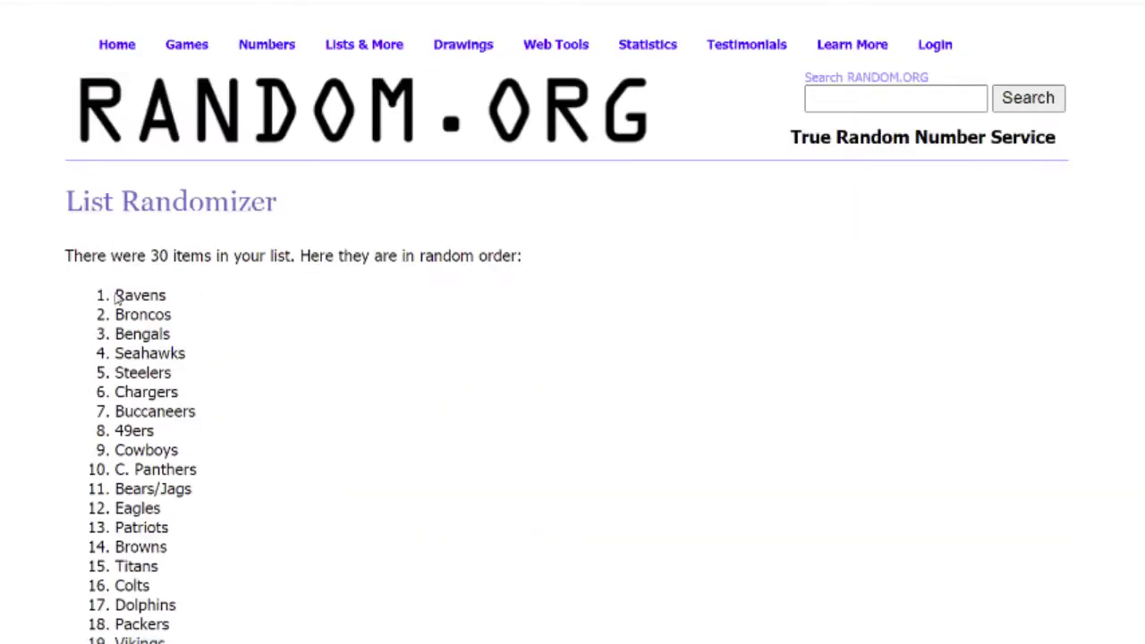
# Step: Paste the final NFL order into column I and copy the NHL teams from column D
pyautogui.moveTo(116, 298); pyautogui.dragTo(165, 309)
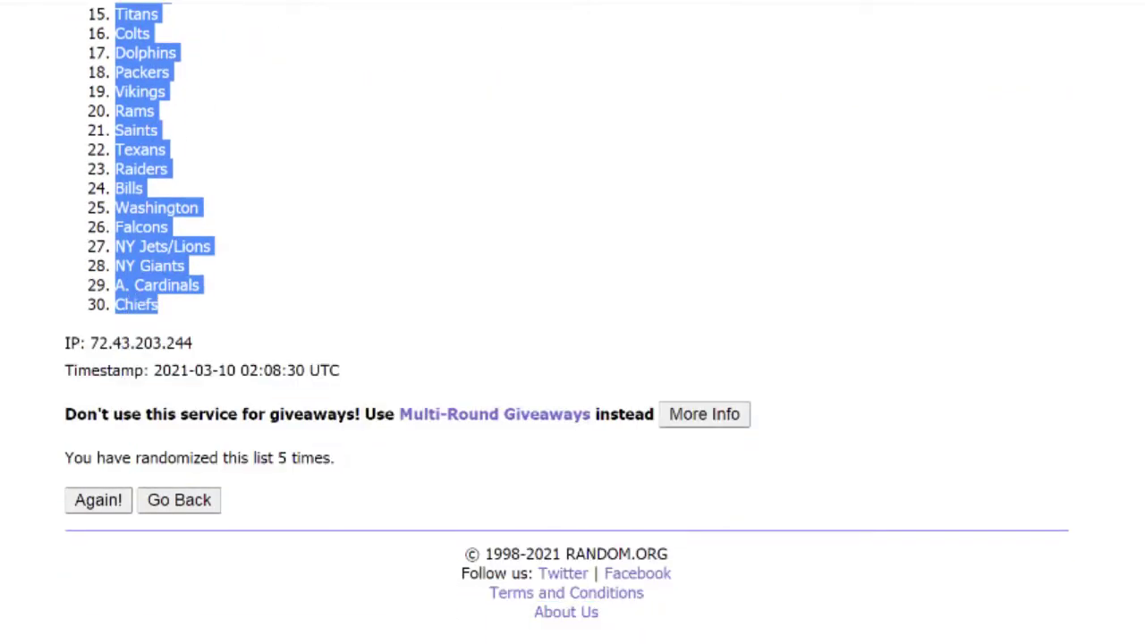
pyautogui.hotkey('ctrl', 'c')
pyautogui.hotkey('alt', 'Tab')
pyautogui.click(930, 128)
pyautogui.hotkey('ctrl', 'v')
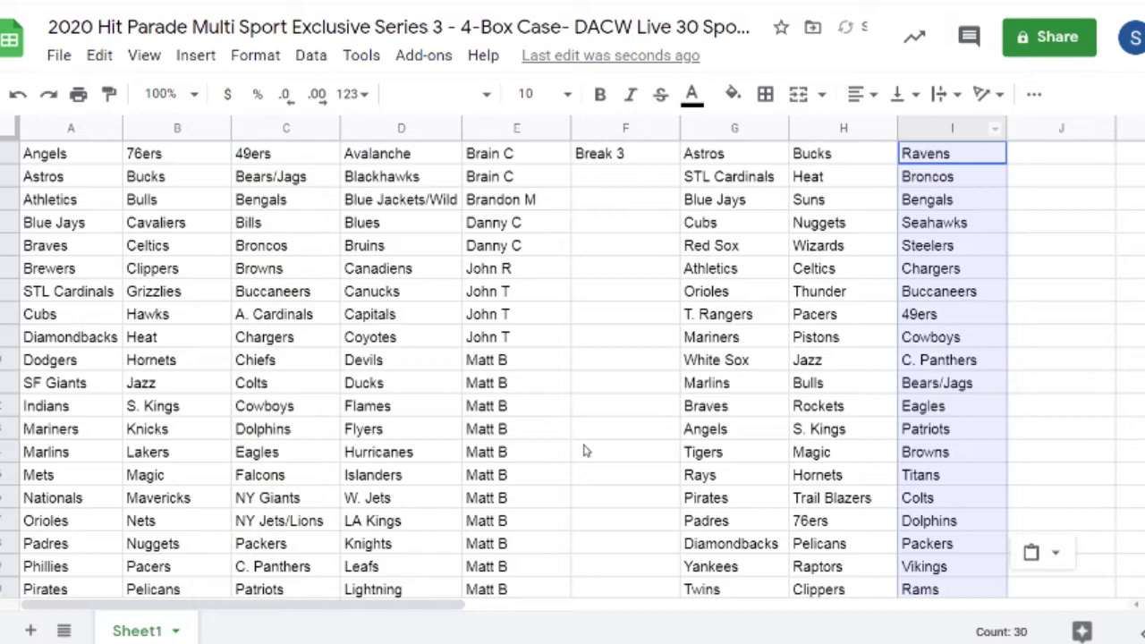
pyautogui.click(390, 130)
pyautogui.hotkey('ctrl', 'c')
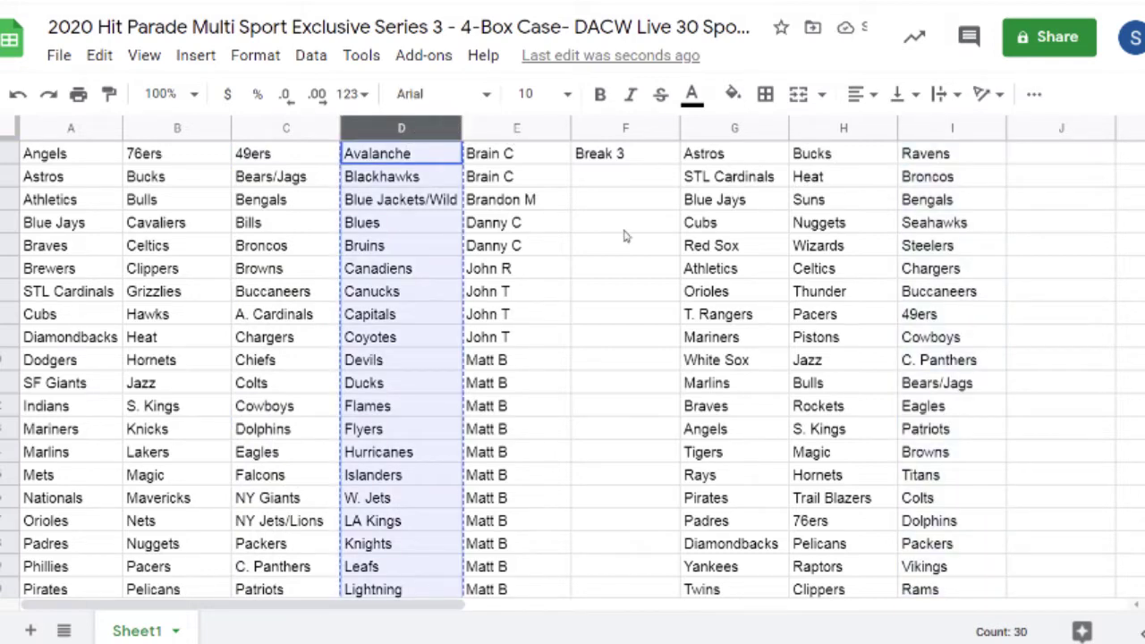
# Step: Back on Random.org, roll two dice in the Dice Roller
pyautogui.hotkey('alt', 'Tab')
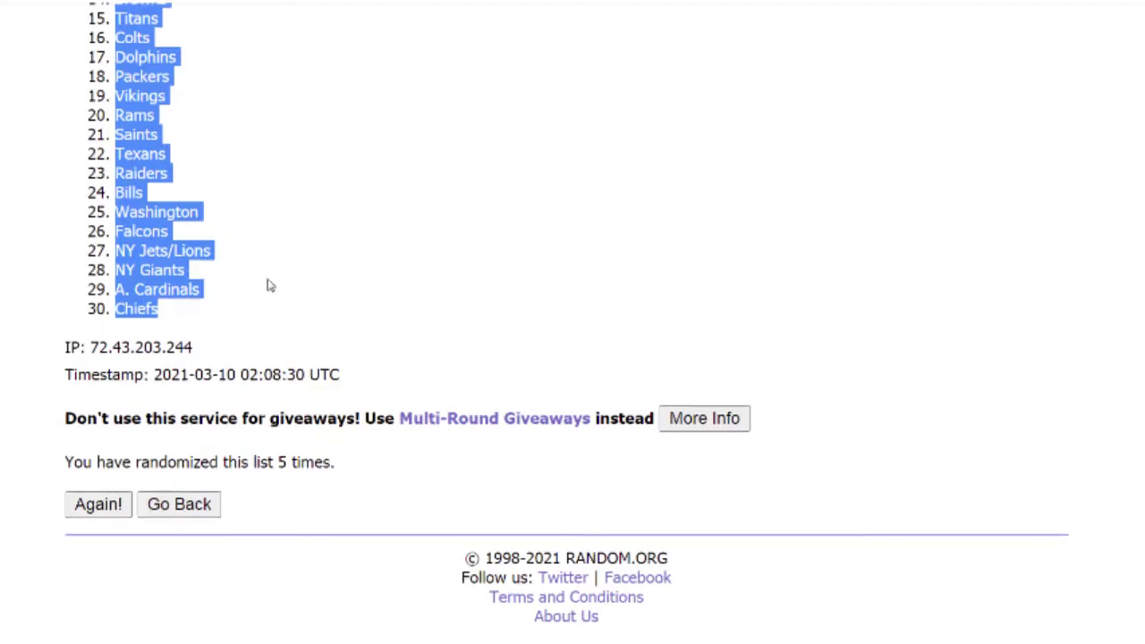
pyautogui.scroll(7, 265, 284)
pyautogui.moveTo(190, 49)
pyautogui.click(207, 148)
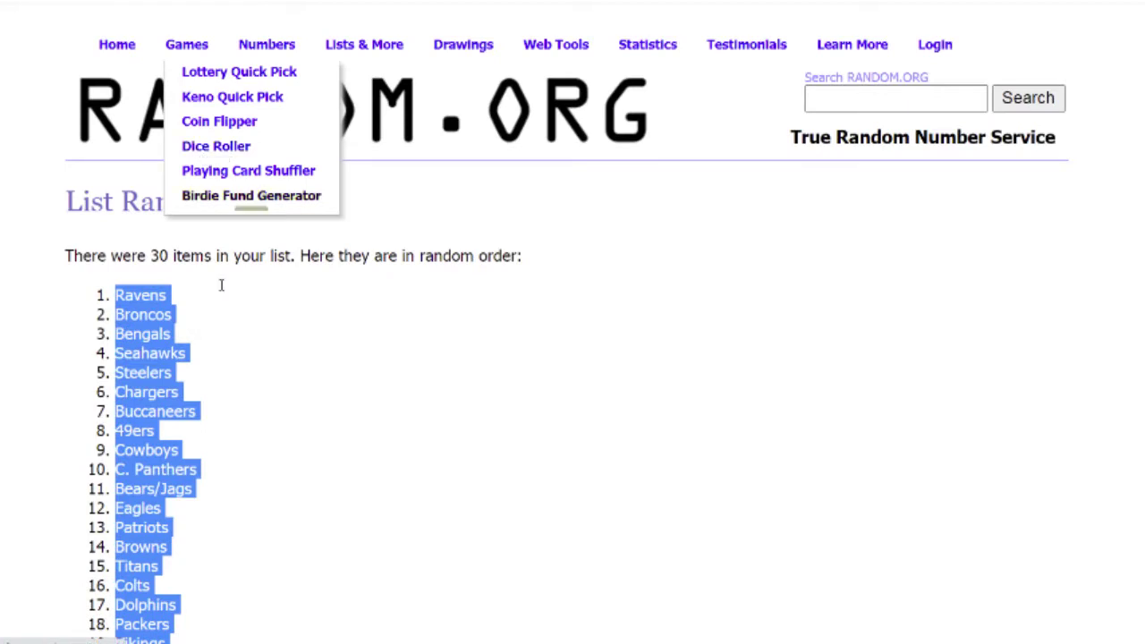
pyautogui.click(113, 365)
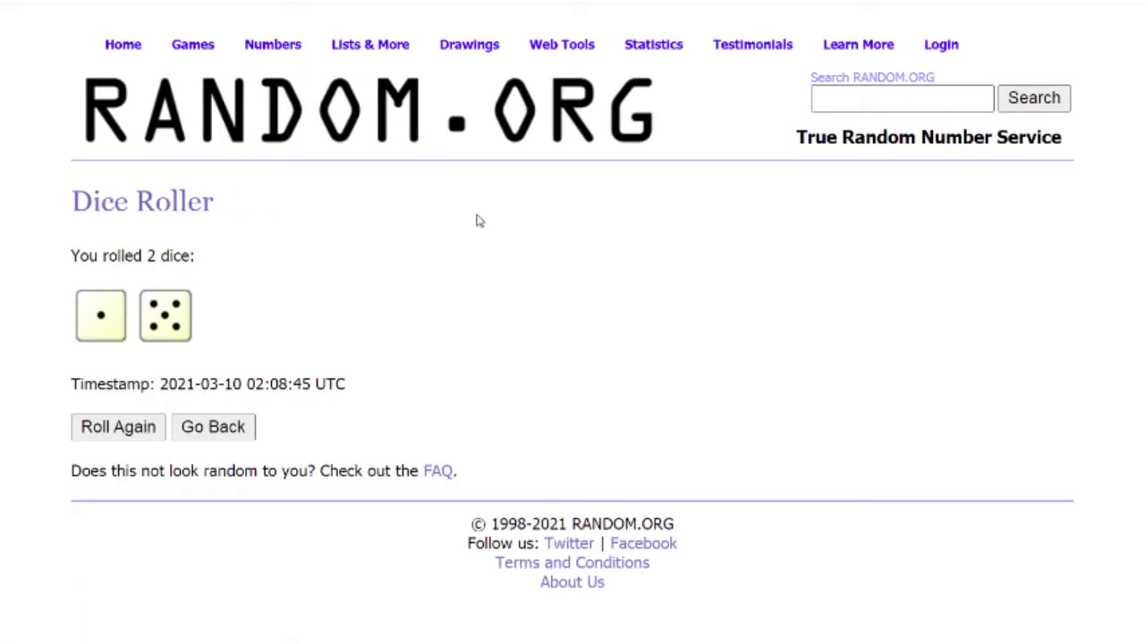
# Step: Shuffle the 30 hockey teams six times in the List Randomizer and select the final order
pyautogui.moveTo(367, 45)
pyautogui.click(367, 71)
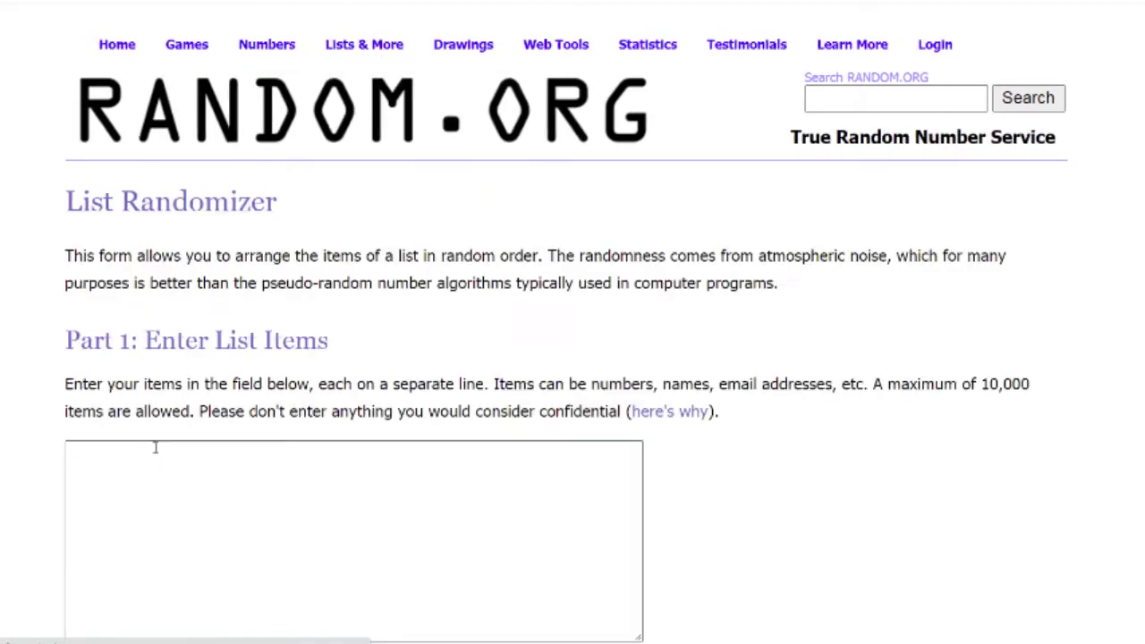
pyautogui.scroll(-3, 110, 483)
pyautogui.click(110, 497)
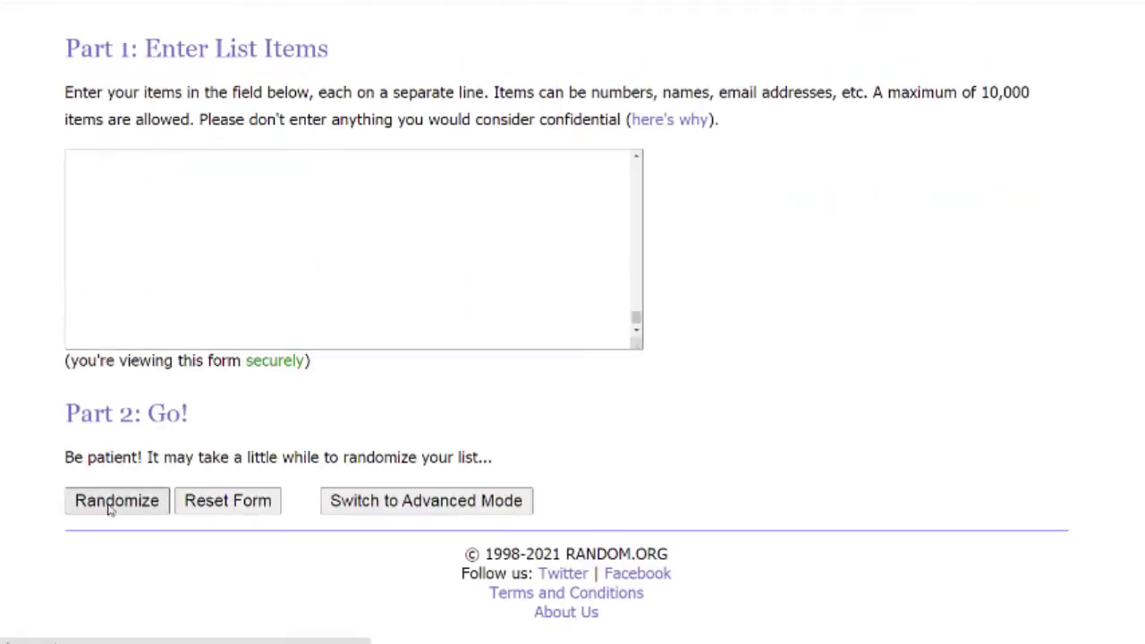
pyautogui.scroll(-5, 109, 507)
pyautogui.click(101, 500)
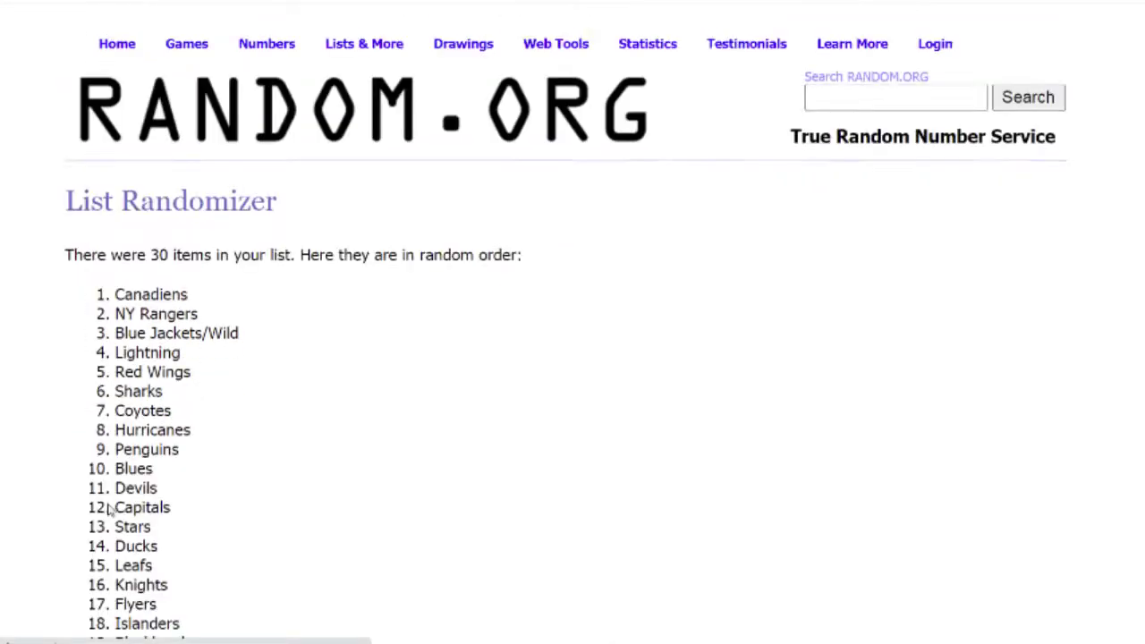
pyautogui.scroll(-5, 105, 502)
pyautogui.click(100, 501)
pyautogui.scroll(-5, 108, 508)
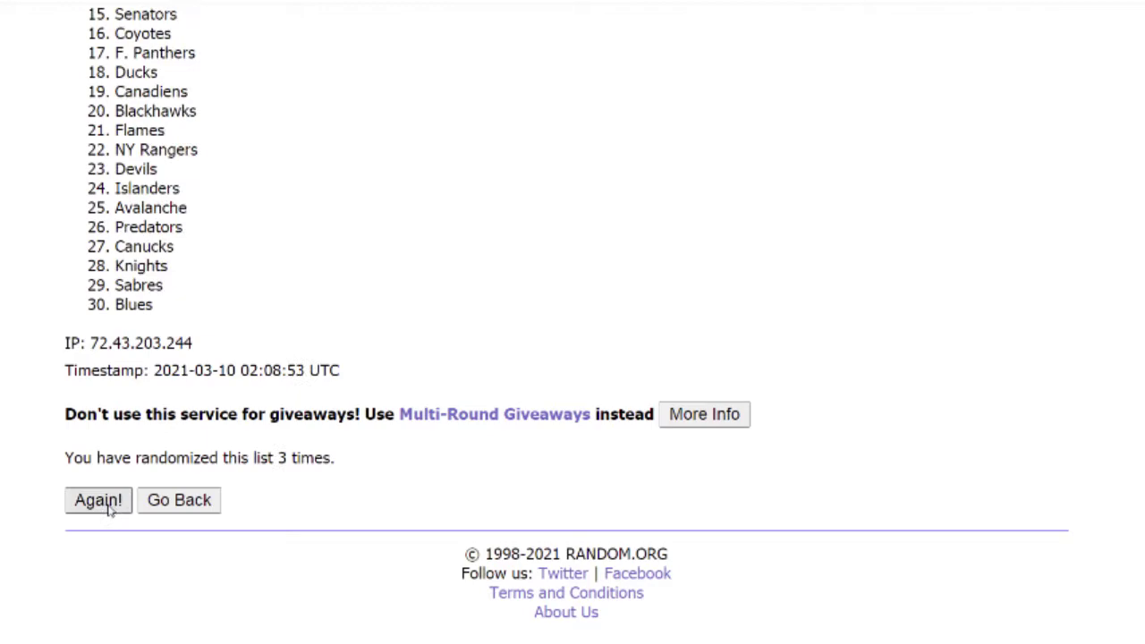
pyautogui.click(100, 501)
pyautogui.scroll(-5, 107, 506)
pyautogui.click(111, 507)
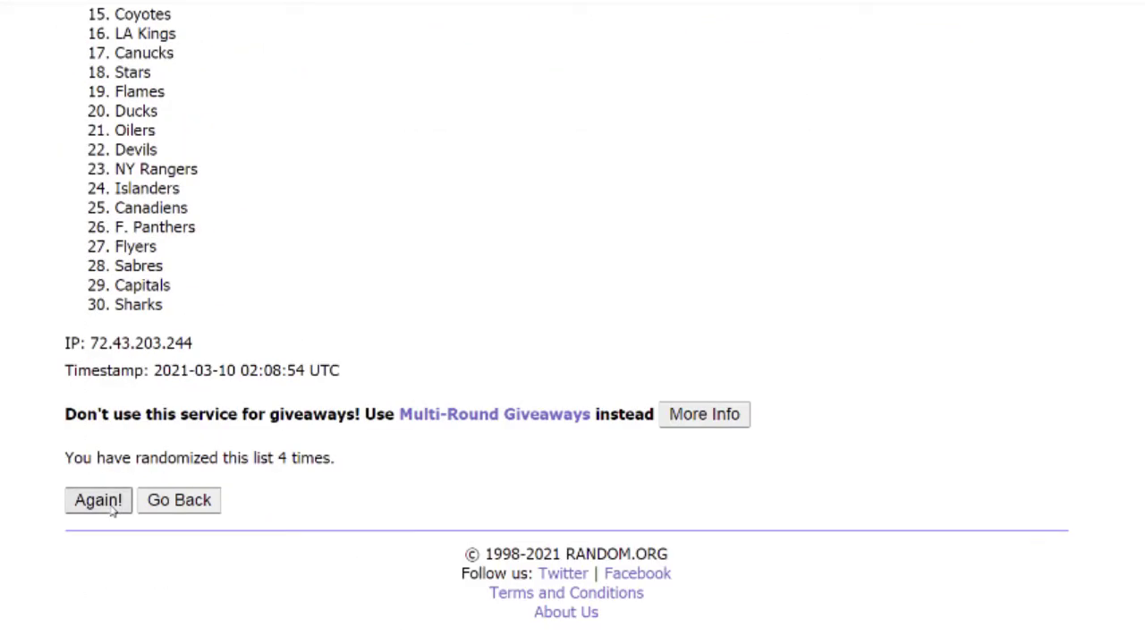
pyautogui.scroll(-5, 112, 507)
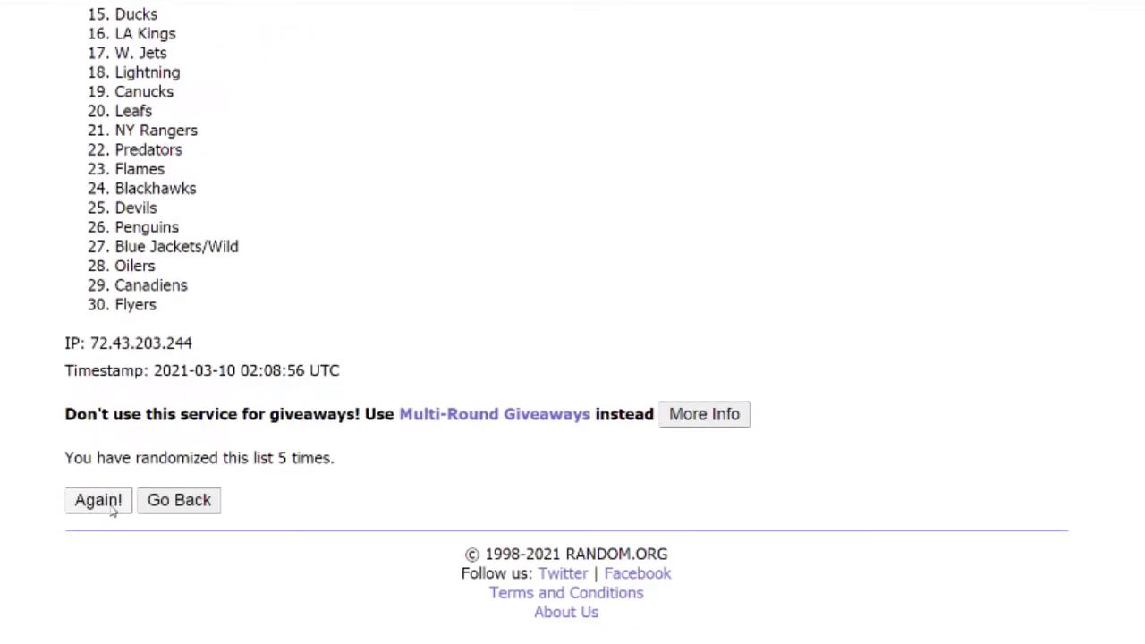
pyautogui.click(108, 505)
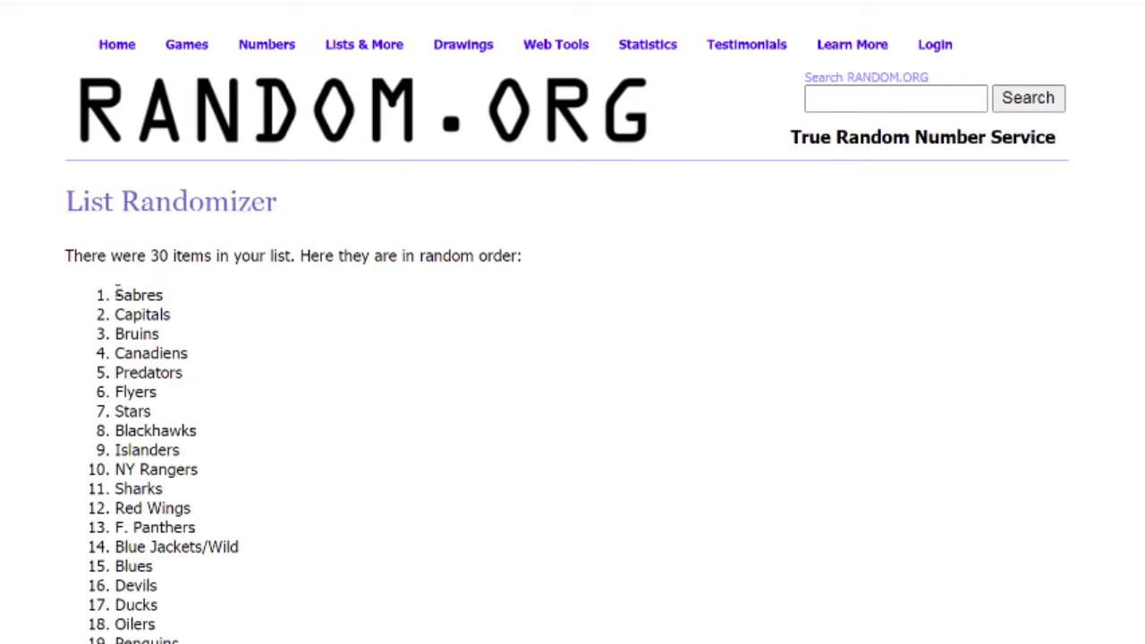
pyautogui.moveTo(116, 291); pyautogui.dragTo(257, 334)
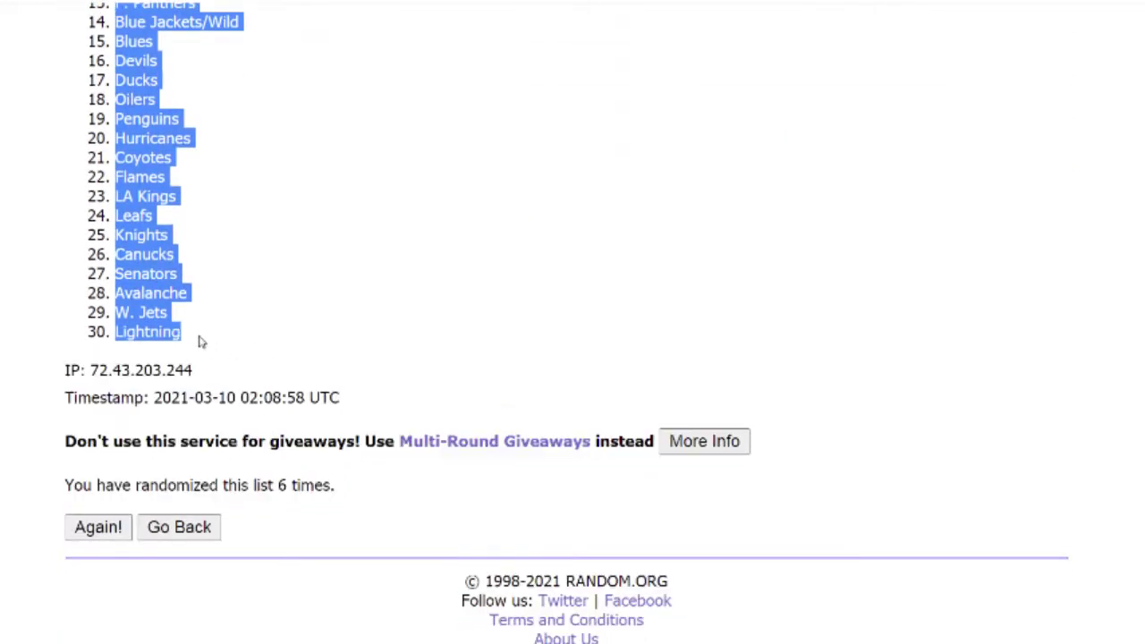
# Step: Paste the shuffled hockey teams into column J, auto-fit its width, and select column E's names
pyautogui.hotkey('alt', 'Tab')
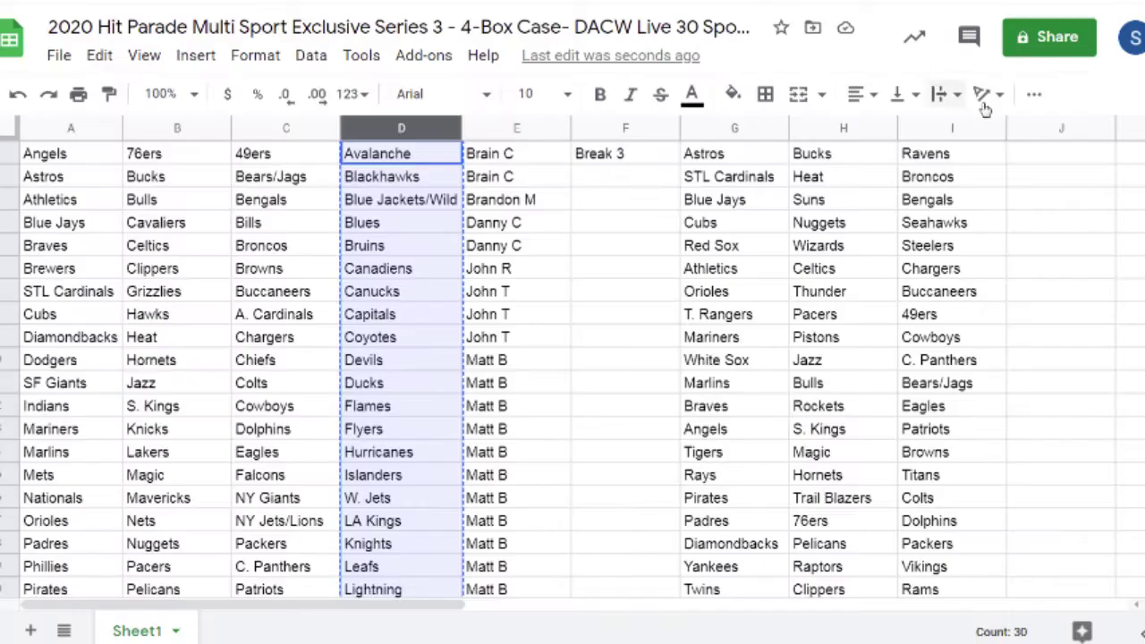
pyautogui.click(1055, 131)
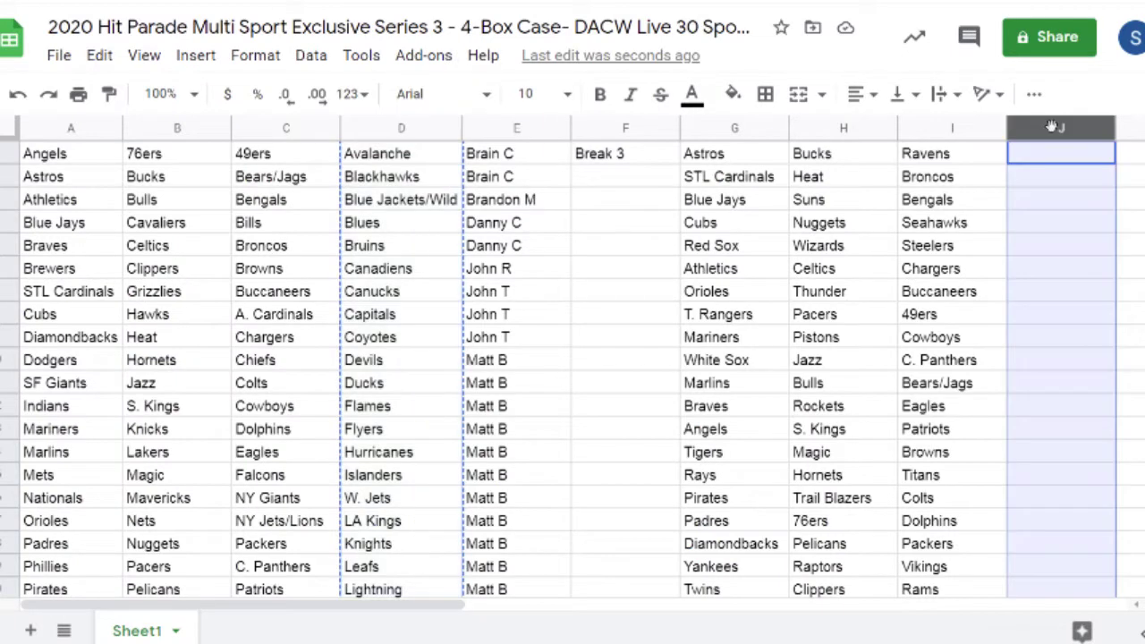
pyautogui.hotkey('ctrl', 'v')
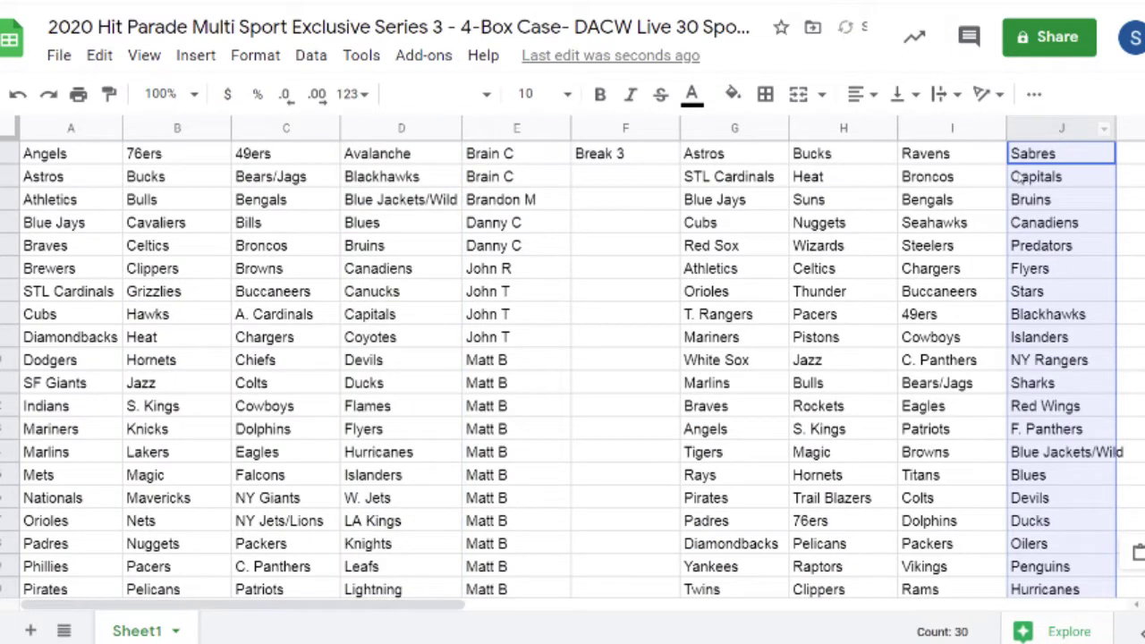
pyautogui.doubleClick(1114, 129)
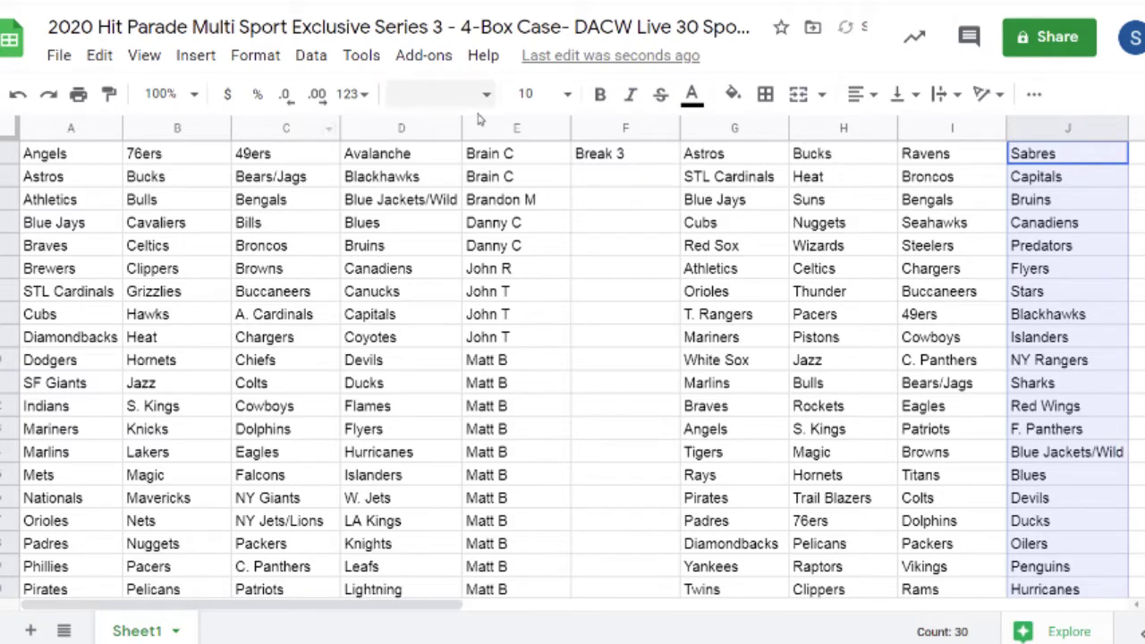
pyautogui.click(517, 131)
# Step: Copy the participant names from column E and roll two dice on Random.org
pyautogui.hotkey('ctrl', 'c')
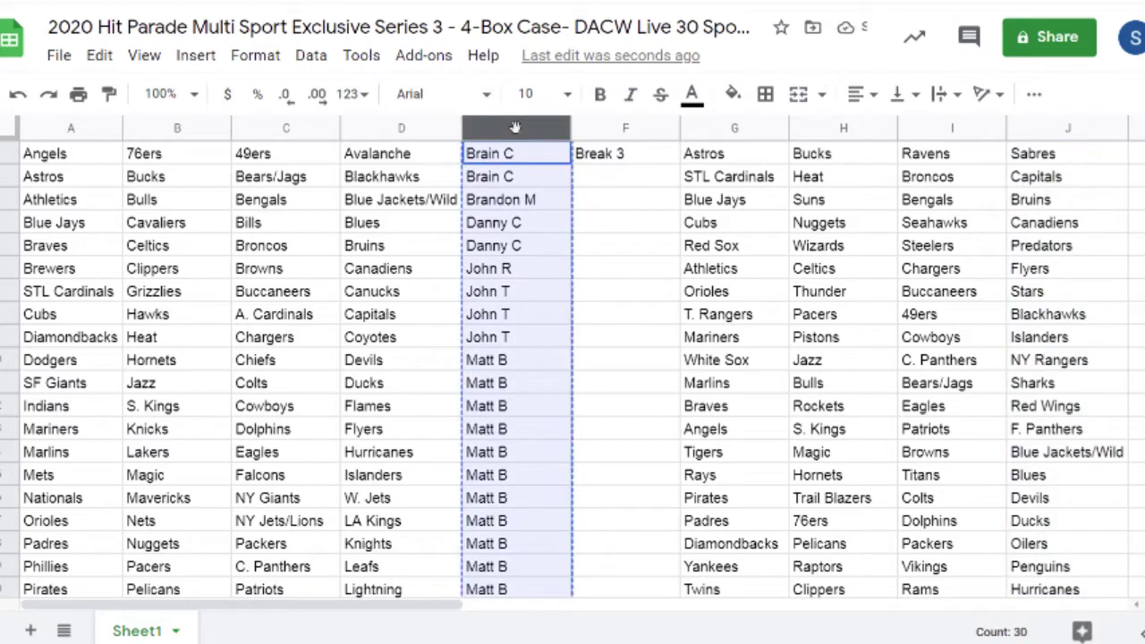
pyautogui.hotkey('ctrl', 'Tab')
pyautogui.scroll(6, 289, 332)
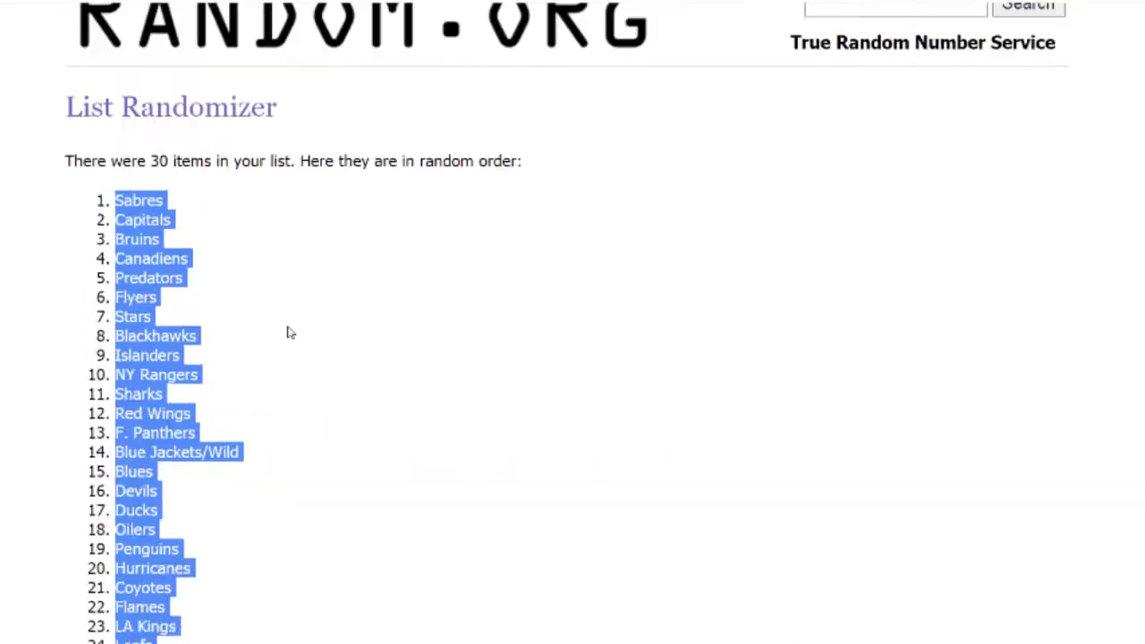
pyautogui.moveTo(187, 43)
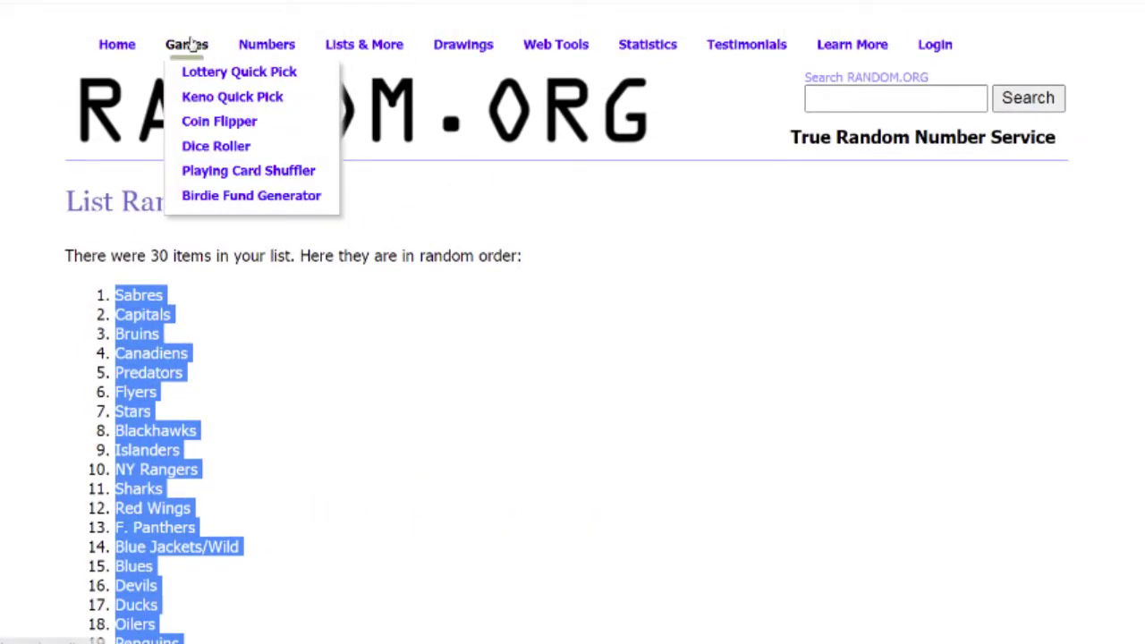
pyautogui.click(210, 148)
pyautogui.click(114, 369)
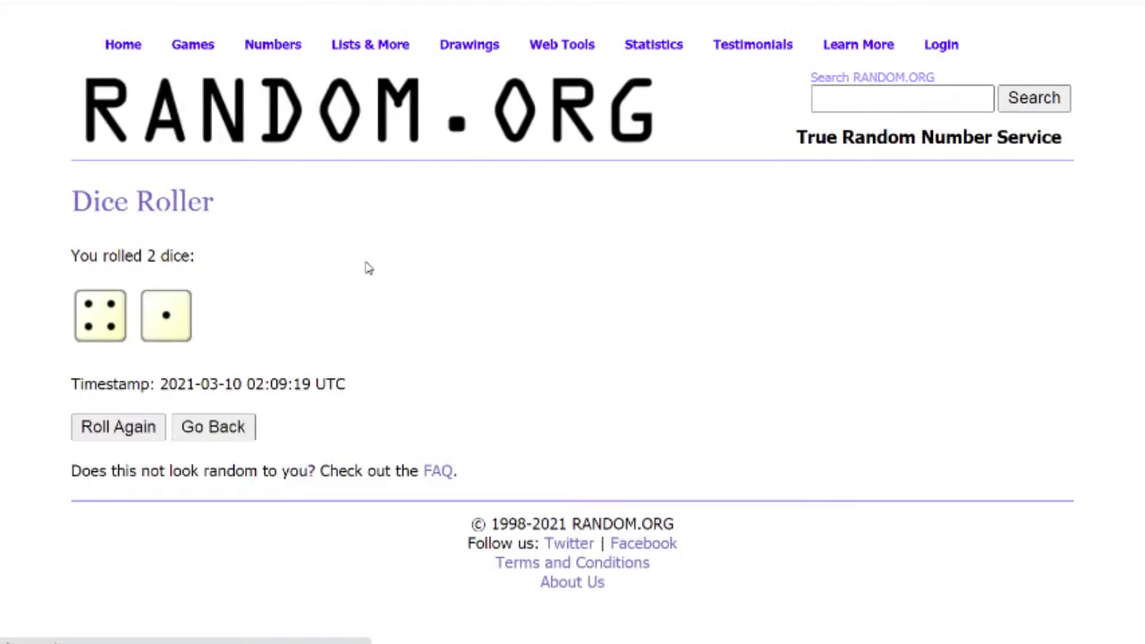
# Step: Shuffle the participant names five times in the List Randomizer and select the result
pyautogui.moveTo(372, 49)
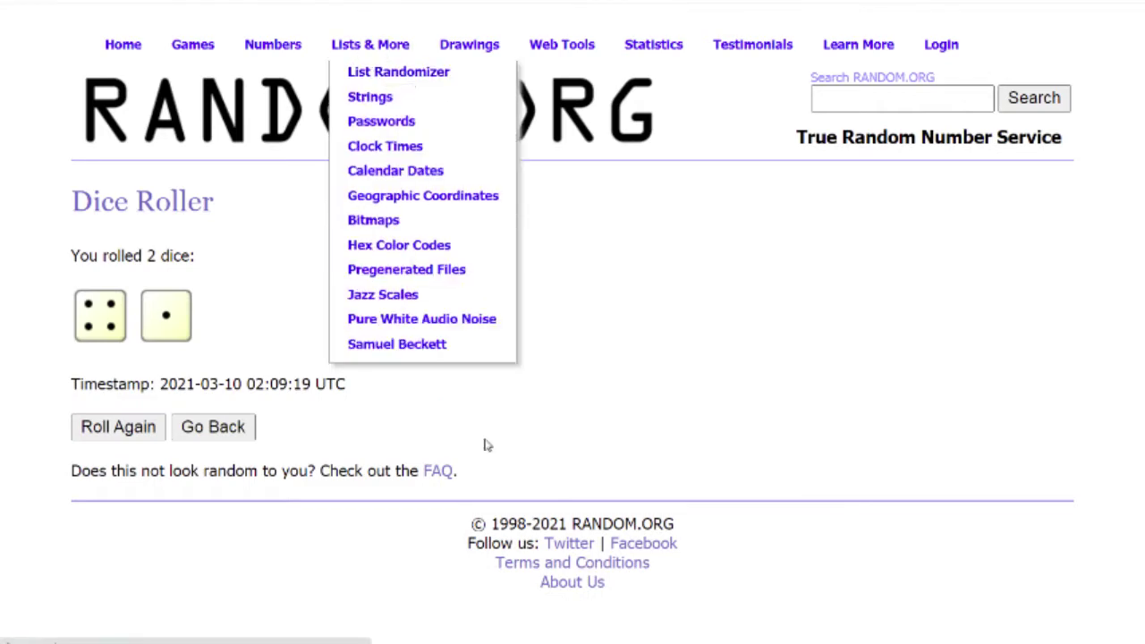
pyautogui.click(398, 72)
pyautogui.scroll(-3, 98, 514)
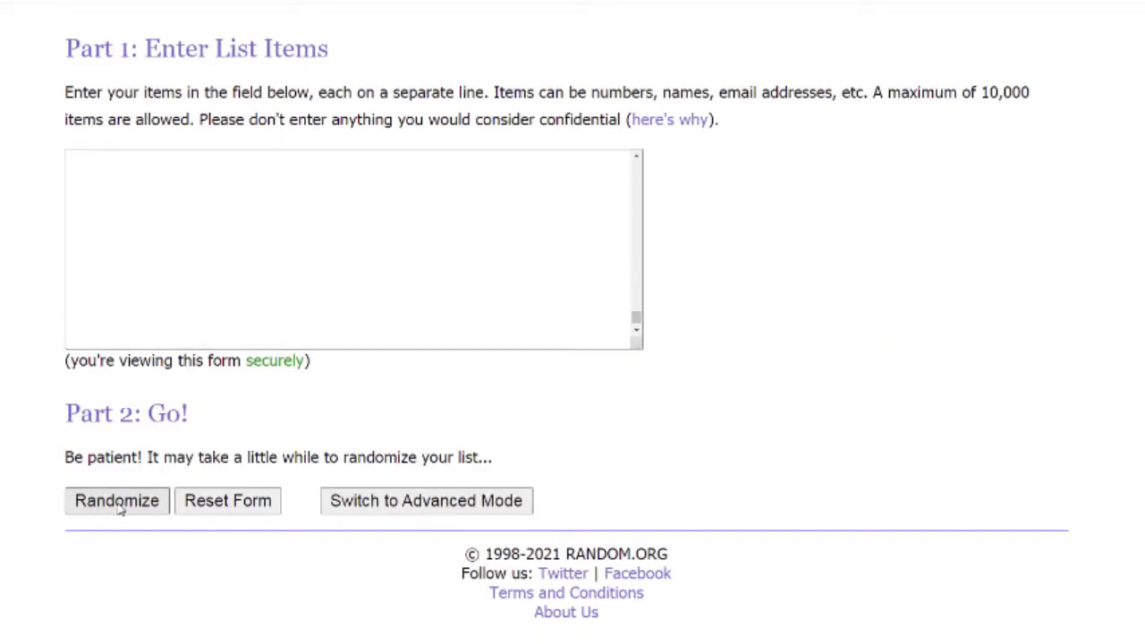
pyautogui.click(118, 501)
pyautogui.scroll(-5, 114, 506)
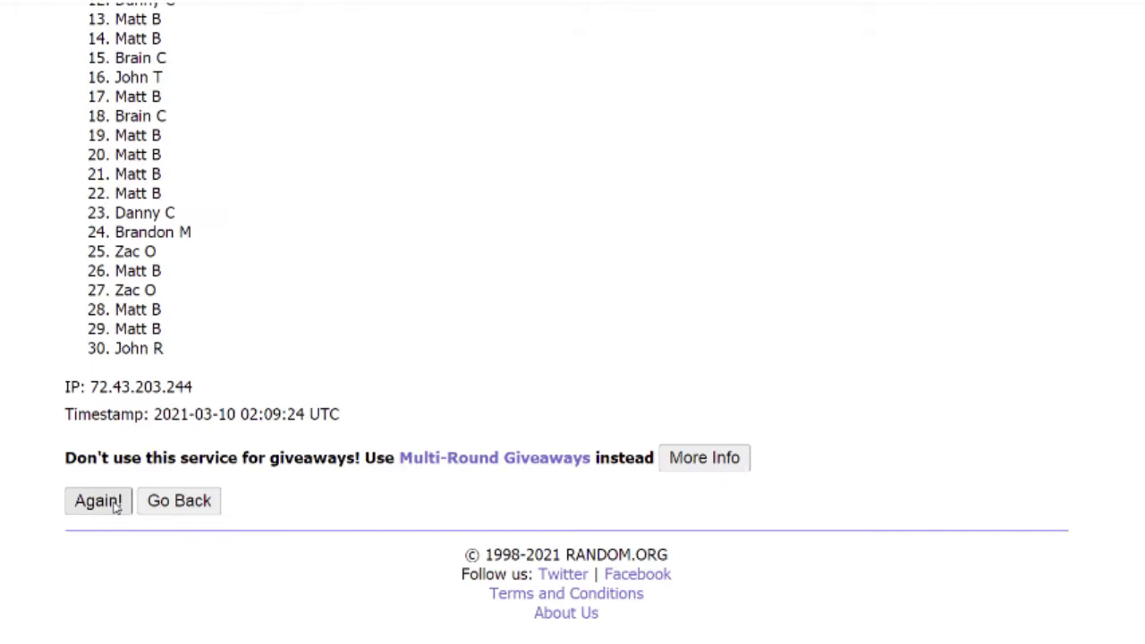
pyautogui.click(99, 501)
pyautogui.click(98, 501)
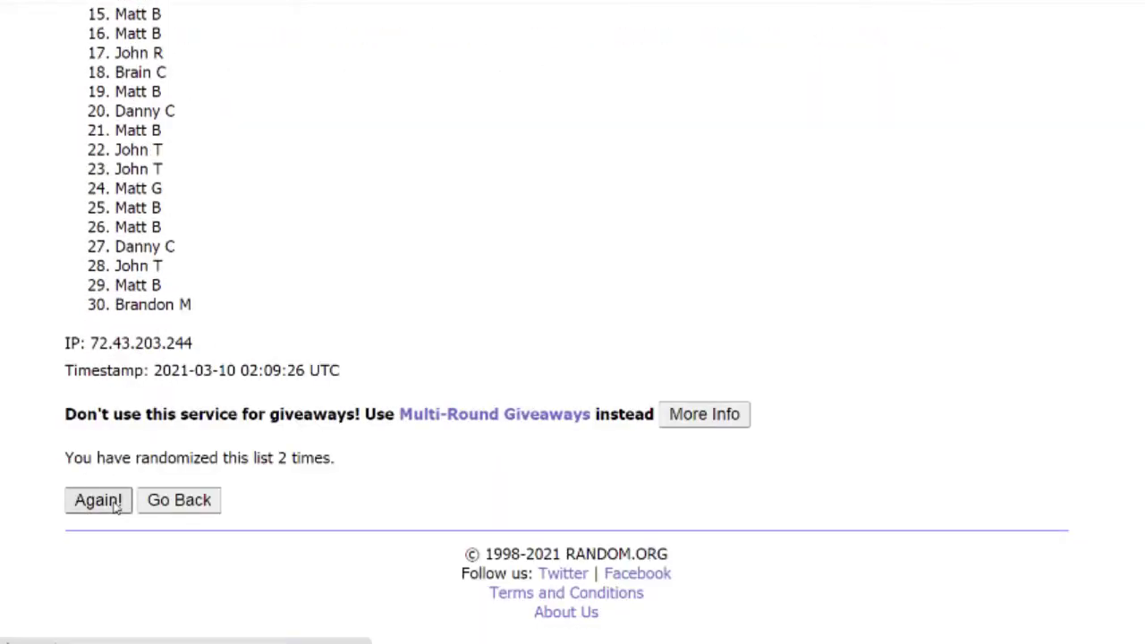
pyautogui.click(99, 501)
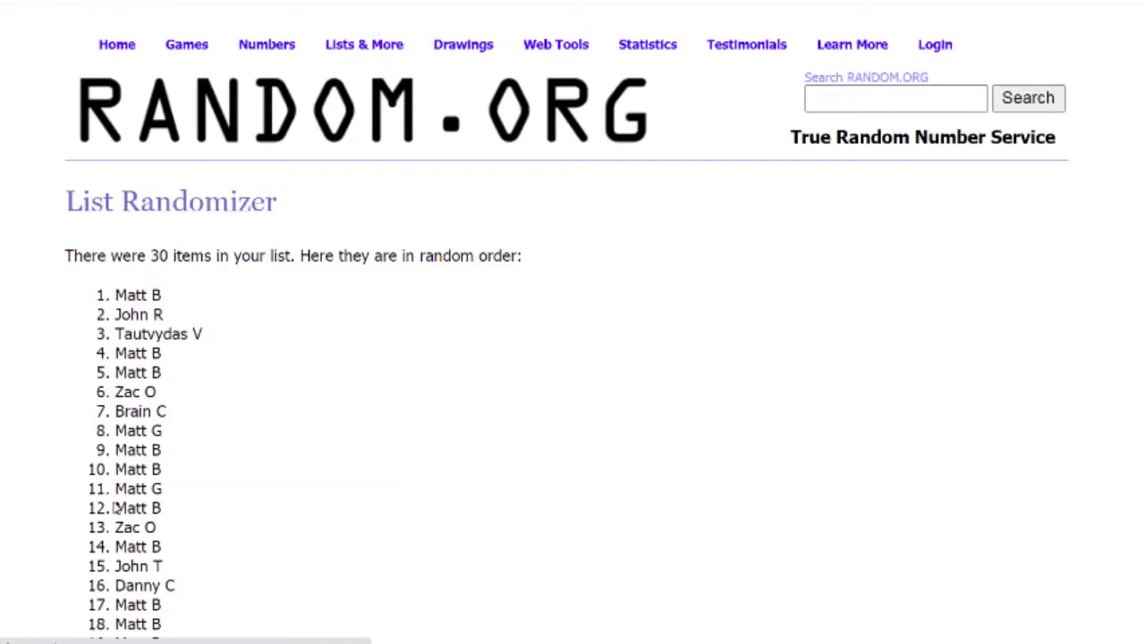
pyautogui.click(116, 506)
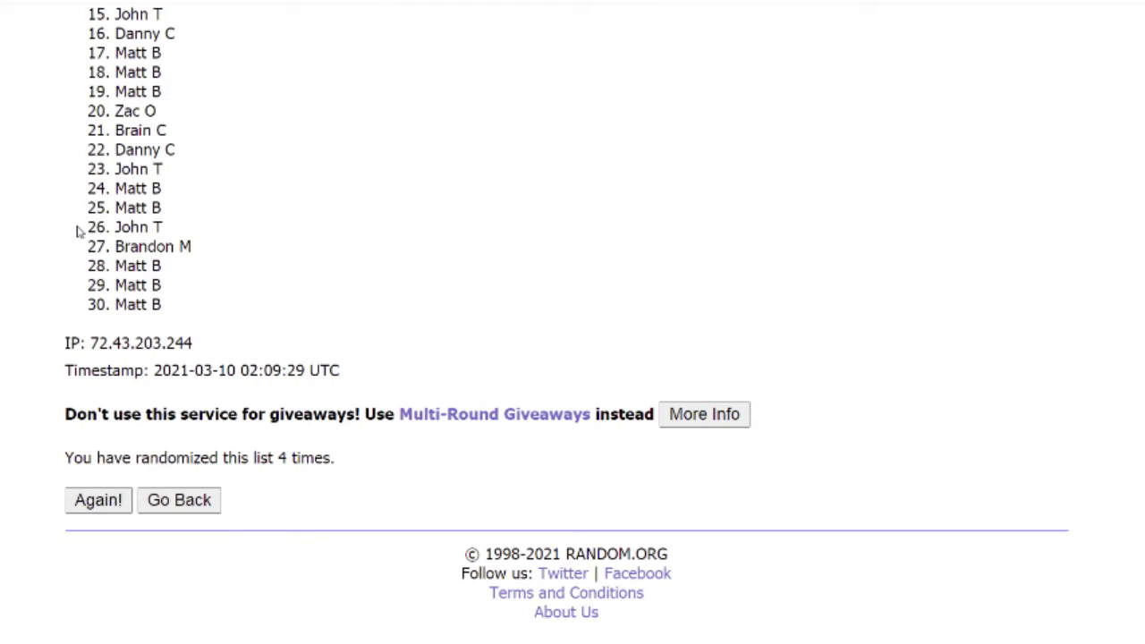
pyautogui.moveTo(116, 295); pyautogui.dragTo(192, 372)
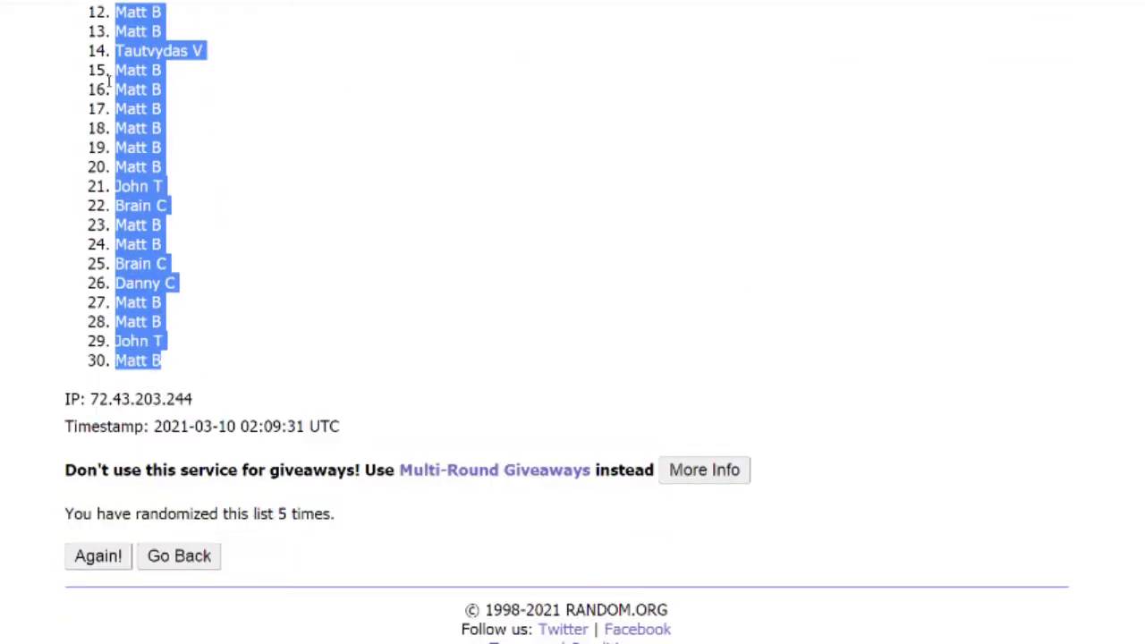
# Step: Paste the shuffled participant names into column K, then deselect by clicking cell L1
pyautogui.hotkey('ctrl', 'Tab')
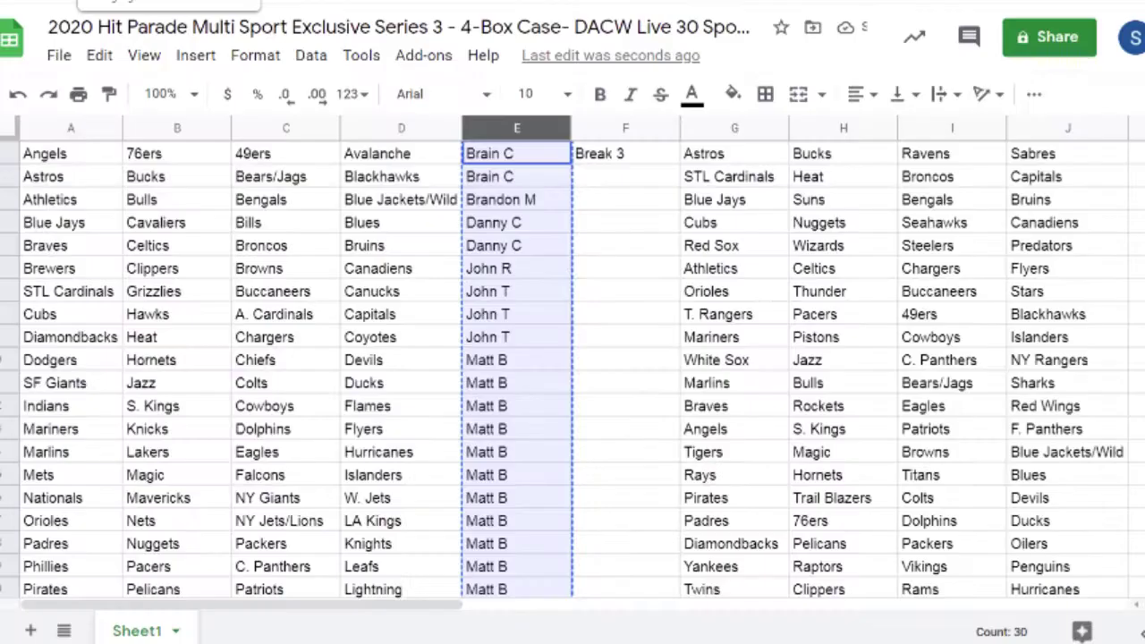
pyautogui.click(1141, 136)
pyautogui.hotkey('ctrl', 'v')
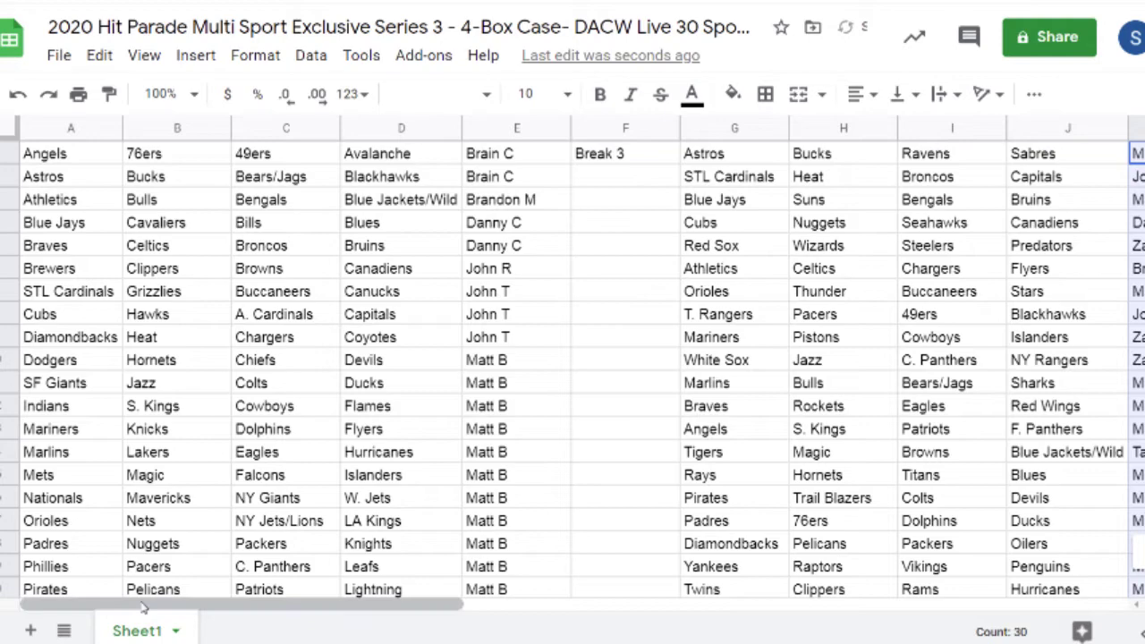
pyautogui.moveTo(133, 602); pyautogui.dragTo(421, 605)
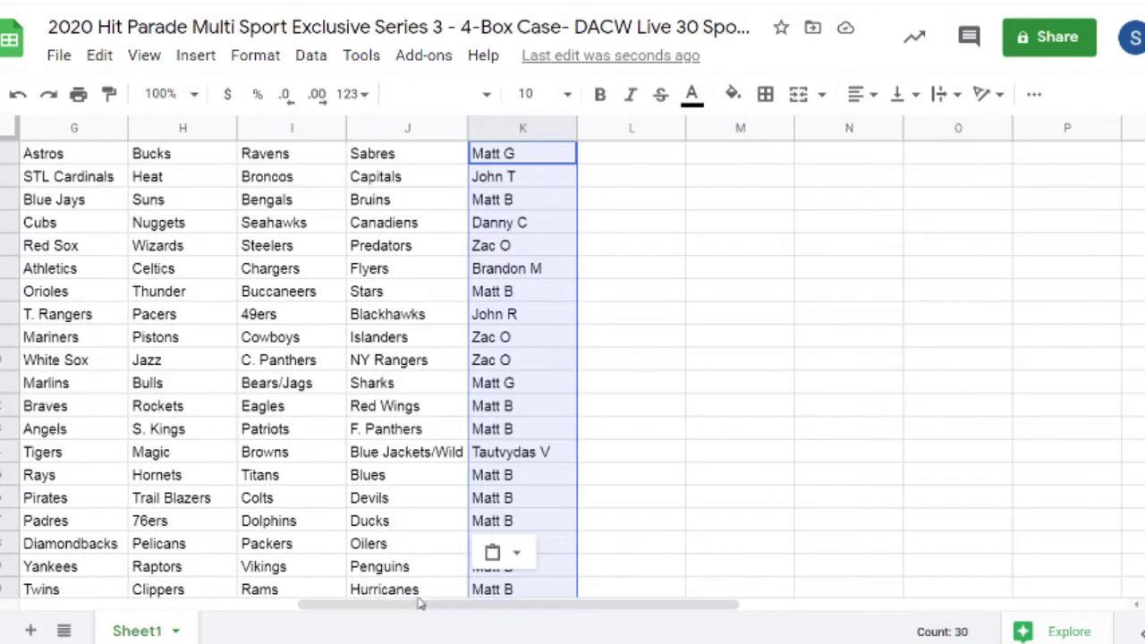
pyautogui.click(635, 160)
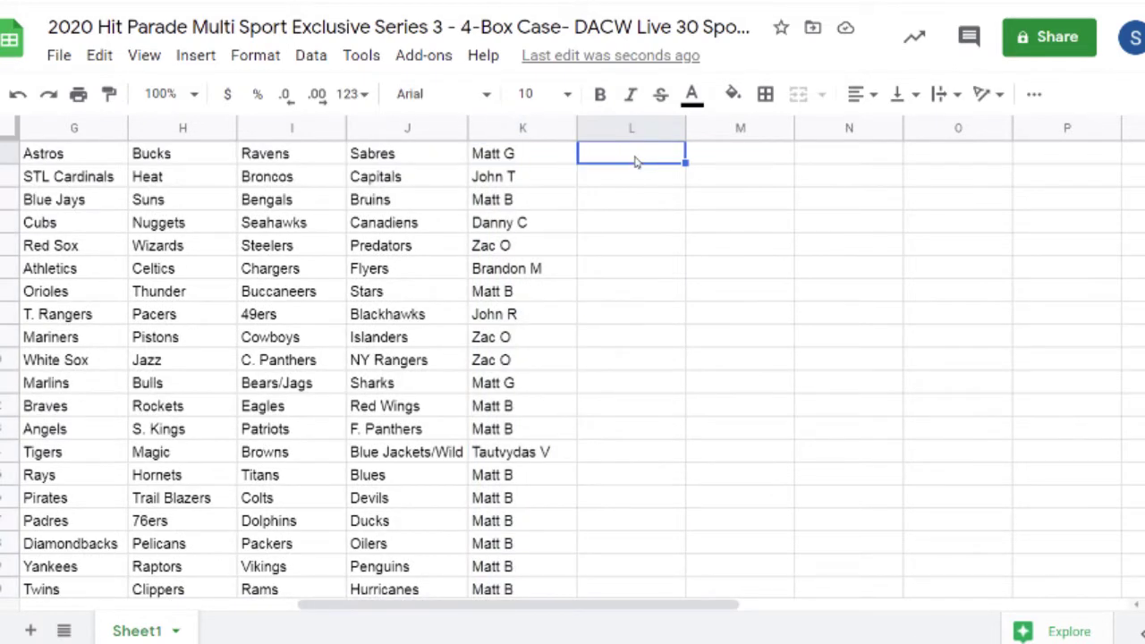
pyautogui.click(614, 184)
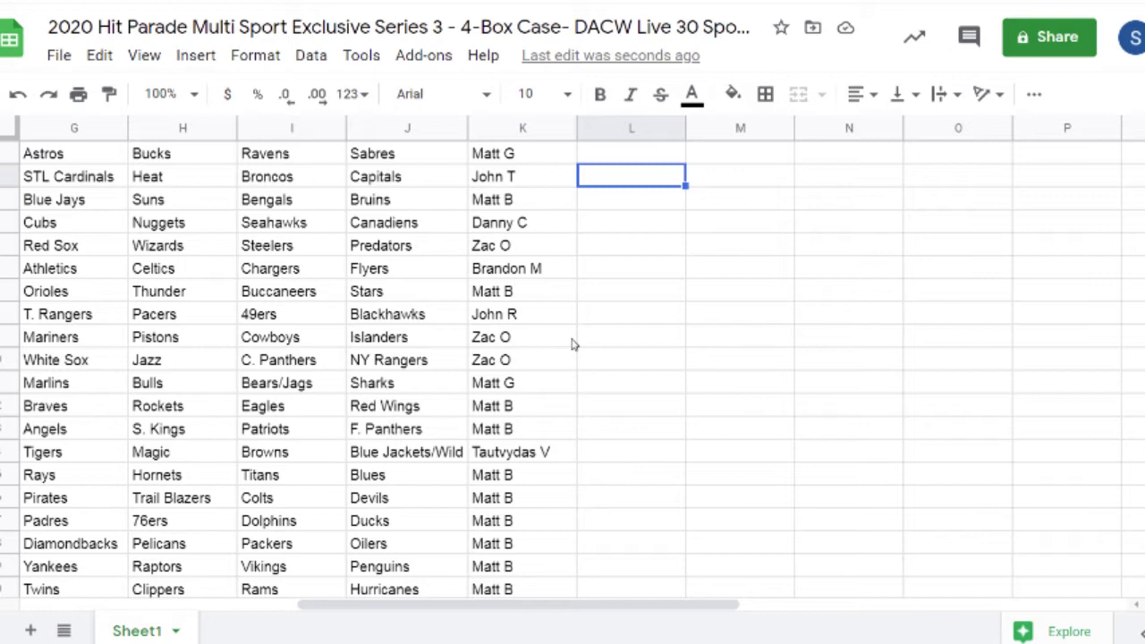
pyautogui.click(612, 386)
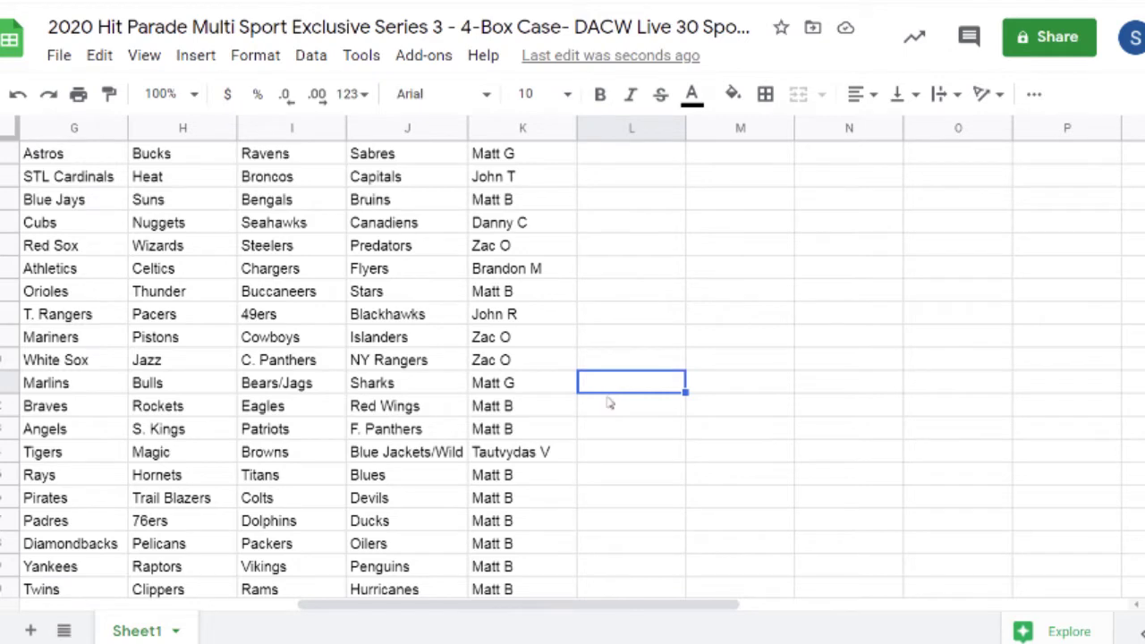
pyautogui.scroll(-2, 641, 422)
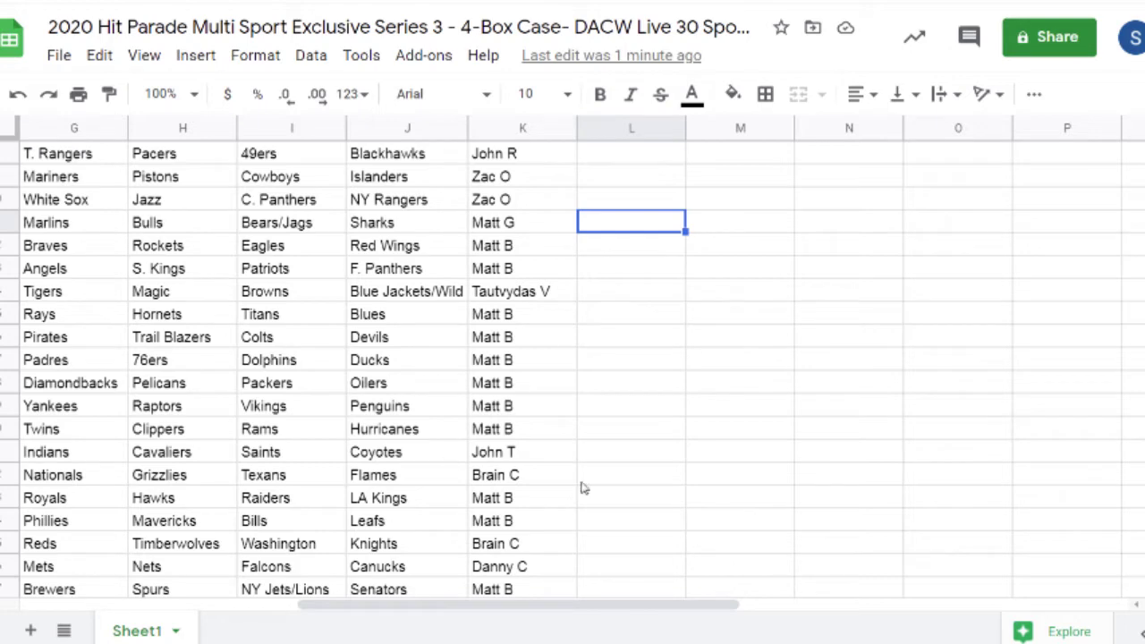
pyautogui.click(614, 434)
pyautogui.click(624, 452)
pyautogui.scroll(-3, 624, 452)
pyautogui.scroll(-1, 626, 452)
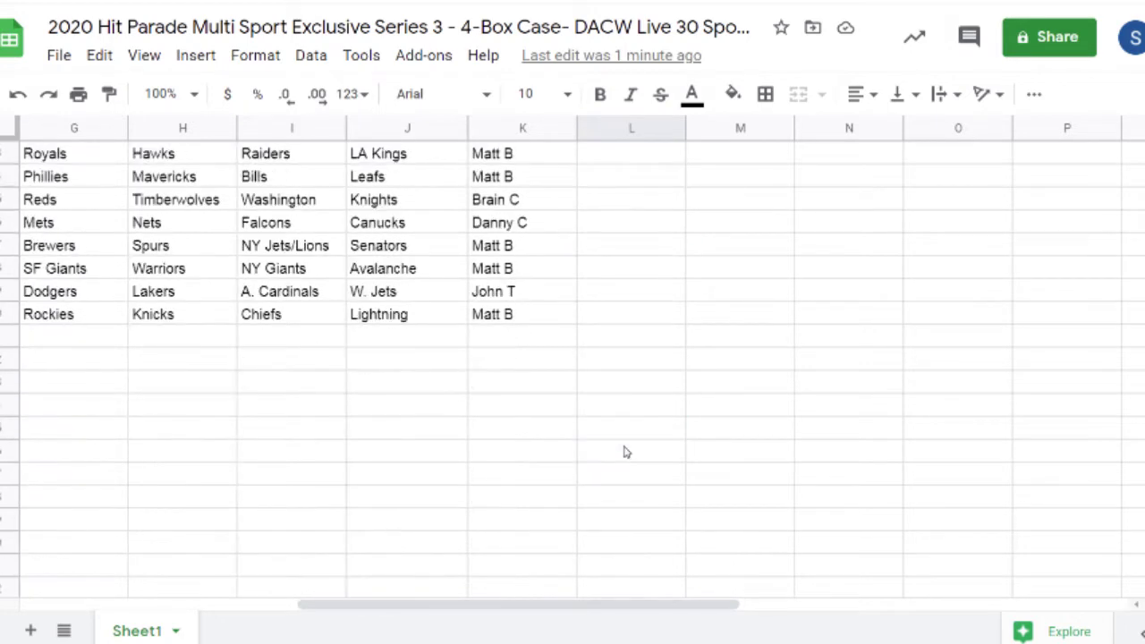
pyautogui.scroll(1, 626, 452)
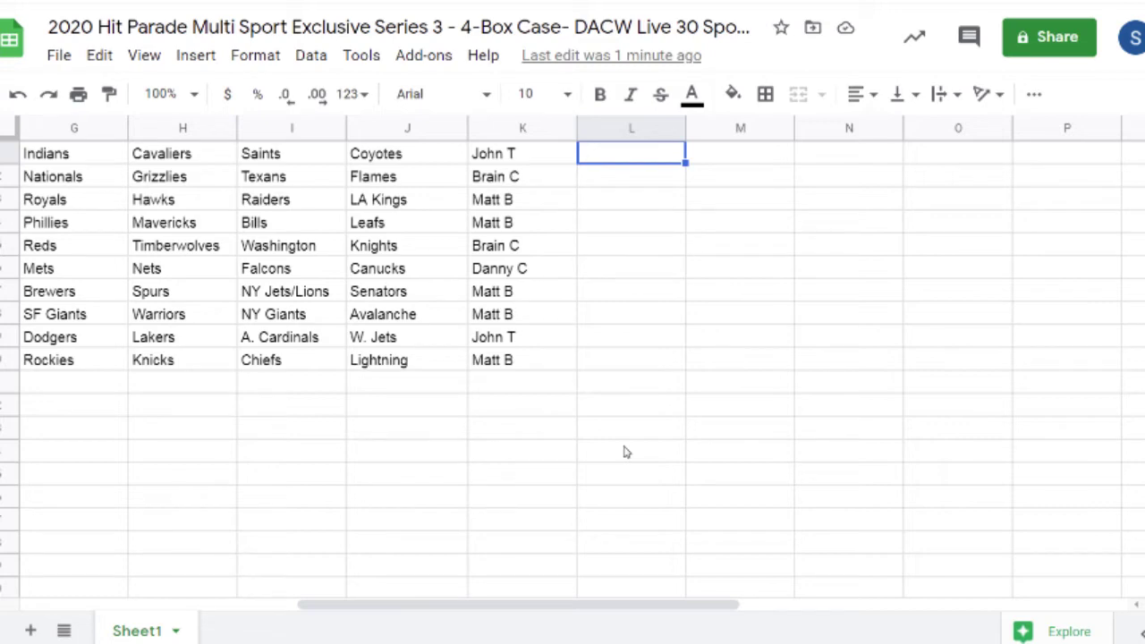
pyautogui.scroll(7, 626, 451)
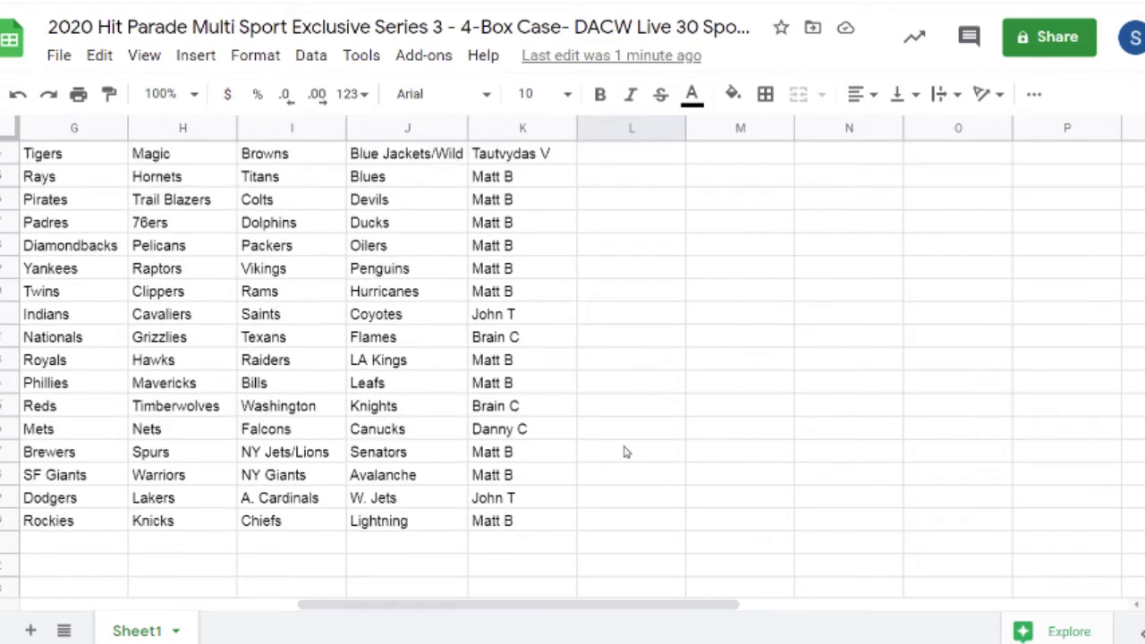